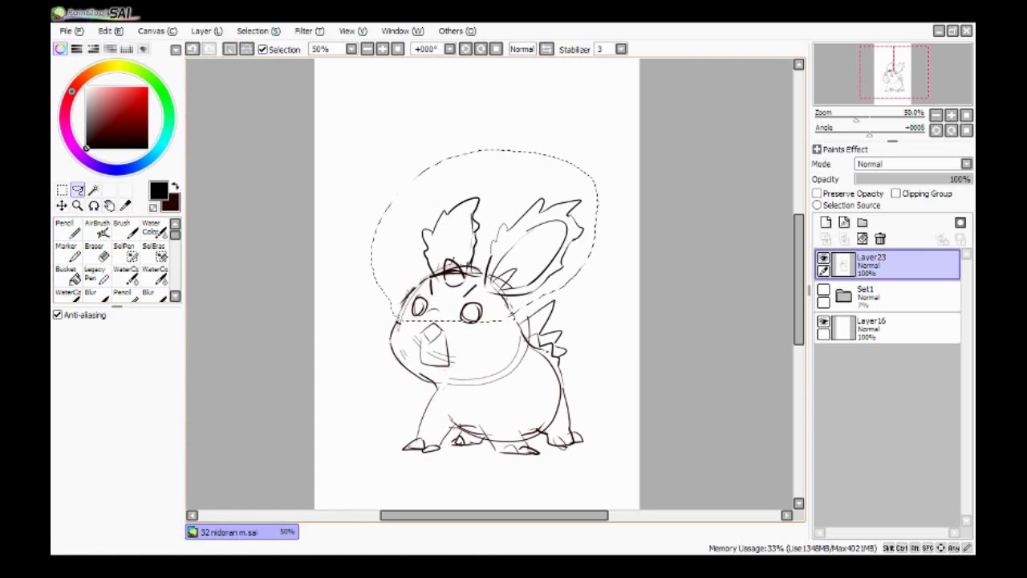
Reshape the selected ears and upper head of the sketch, and erase the leftover construction lines around the head.
drag(642, 241, 642, 261)
key(Return)
key(n)
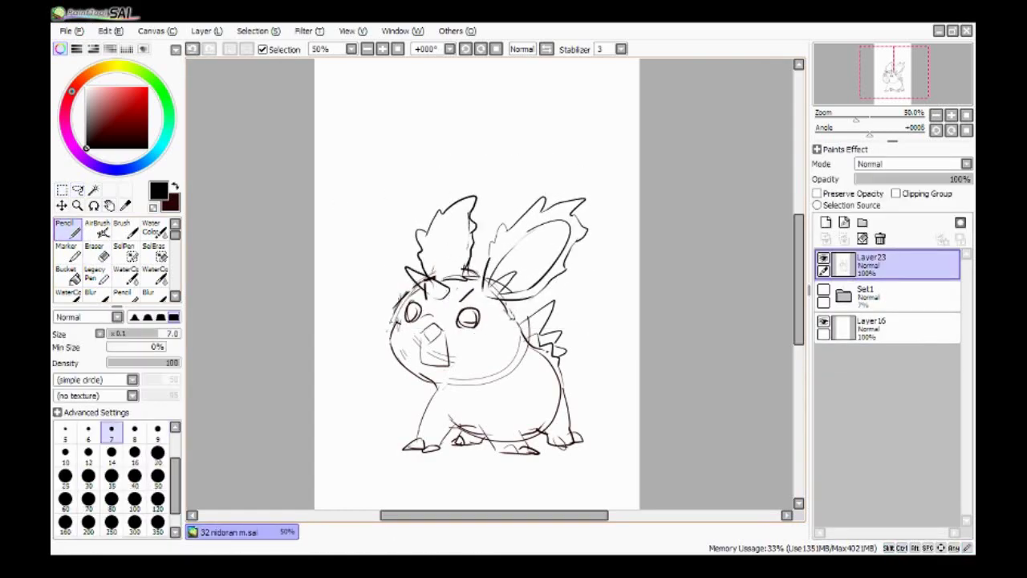
key(e)
click(158, 475)
key(a)
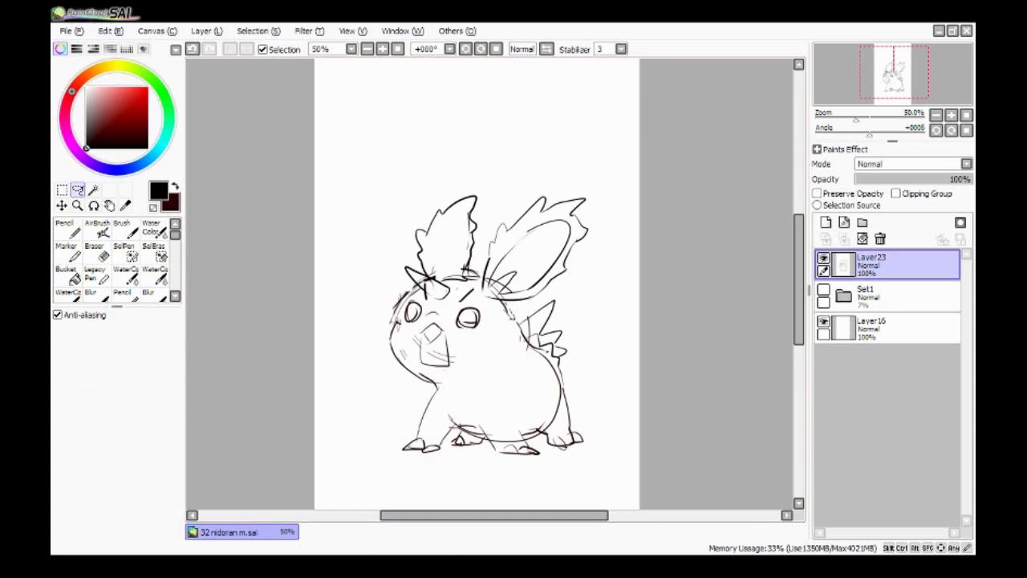
Lasso the head and ears of the sketch and transform them so they sit slightly lower on the body.
drag(361, 337, 594, 265)
key(ctrl+t)
drag(497, 240, 498, 249)
key(Return)
key(n)
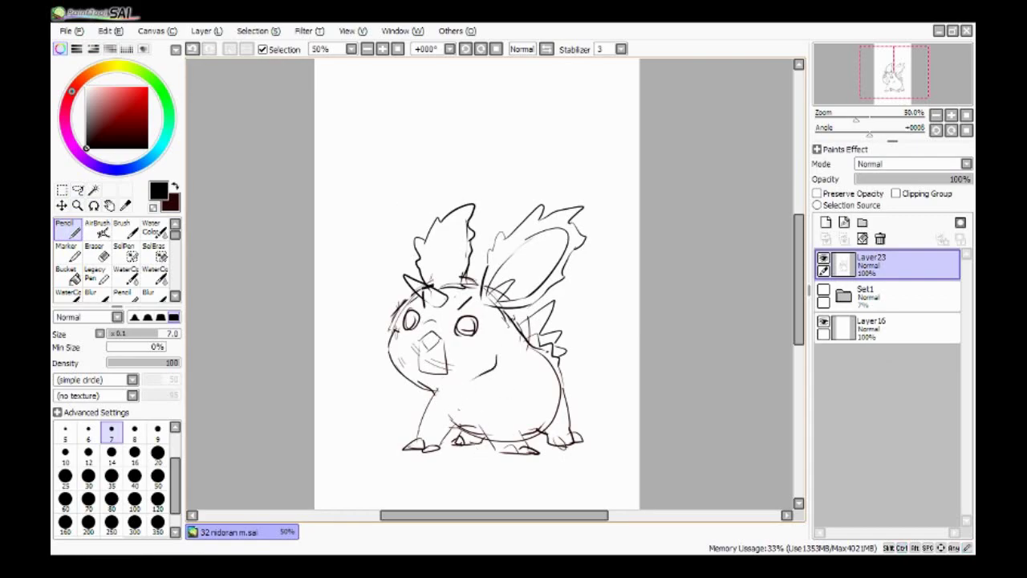
mouse_move(405, 311)
mouse_down()
mouse_move(387, 351)
mouse_move(407, 320)
mouse_up()
key(e)
key(n)
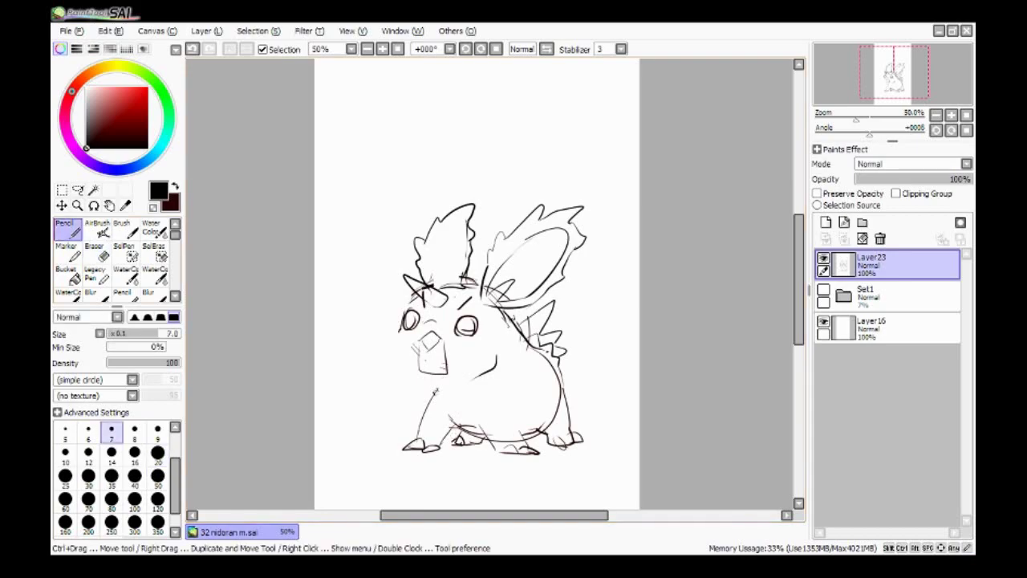
drag(388, 345, 435, 390)
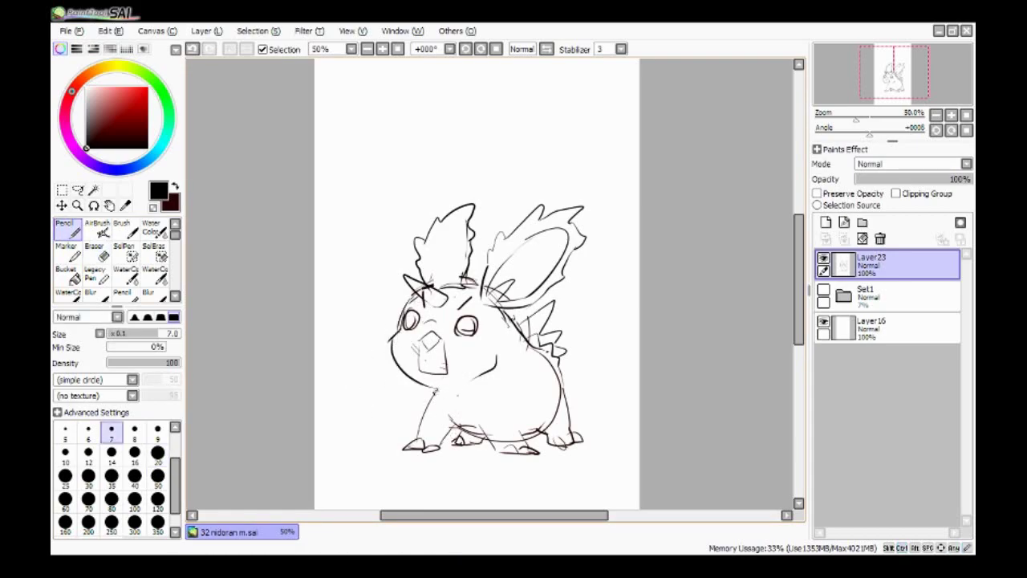
key(ctrl+z)
Erase the stray chin and mouth lines, and redraw the hind leg and foot with a rounded haunch.
key(e)
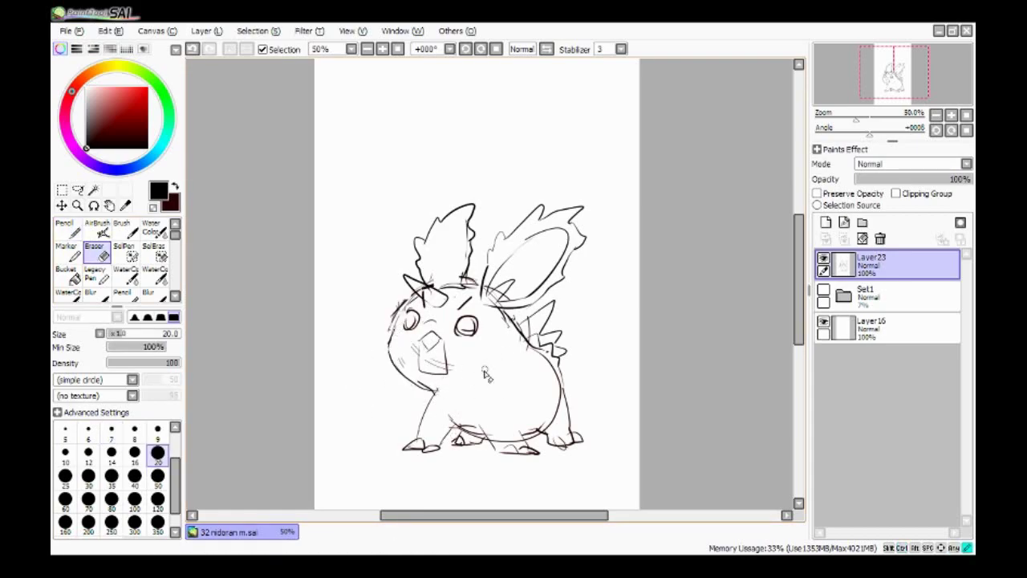
key(n)
key(e)
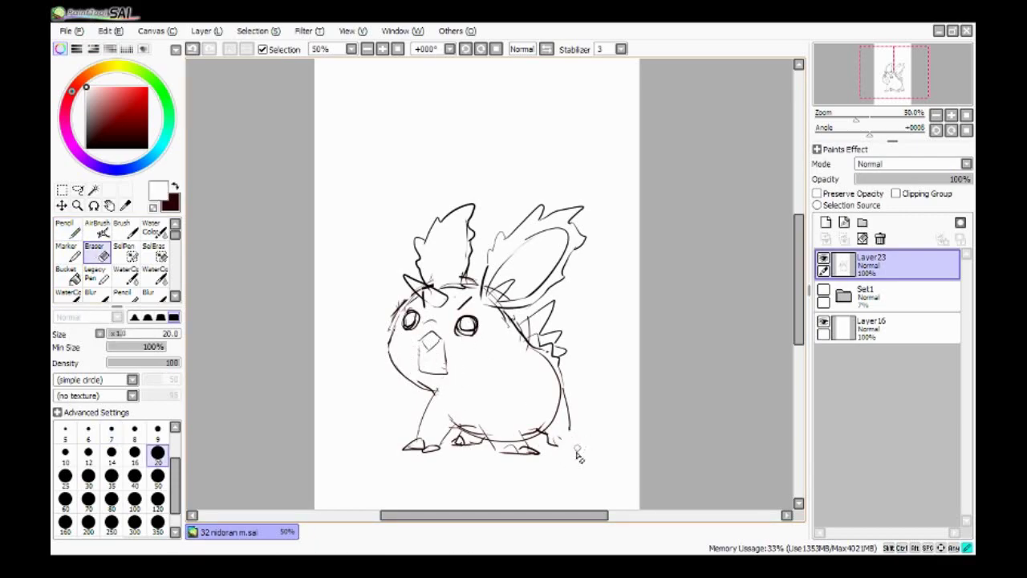
key(n)
key(ctrl+z)
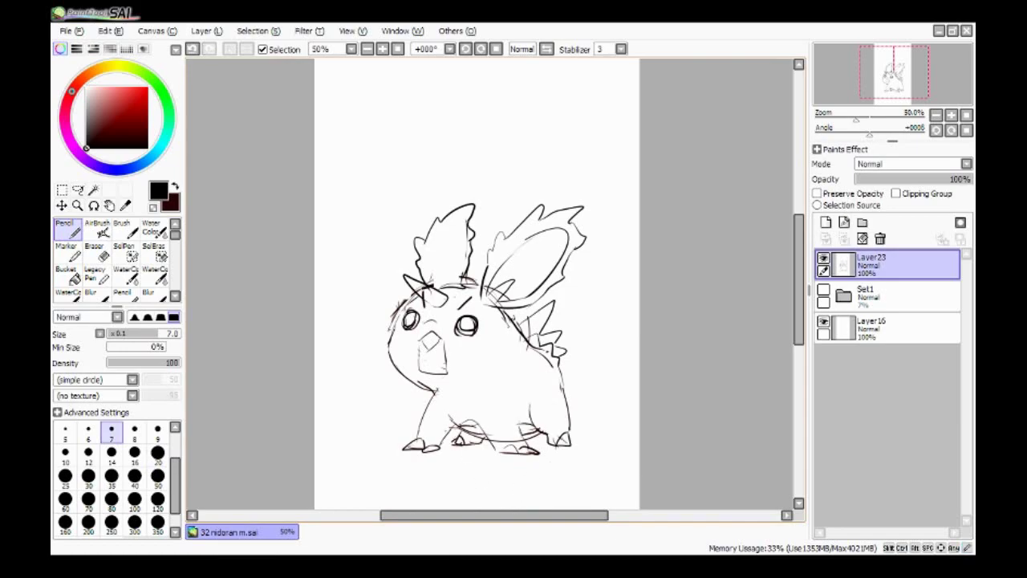
drag(562, 374, 560, 454)
Replace the lower back spikes with larger jagged ones and lasso them to adjust their placement.
key(e)
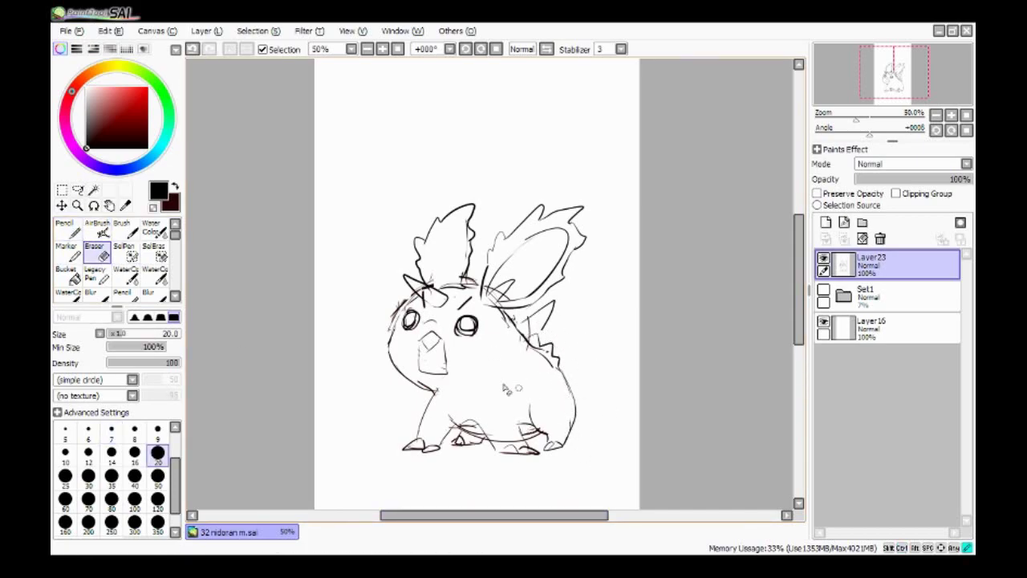
key(n)
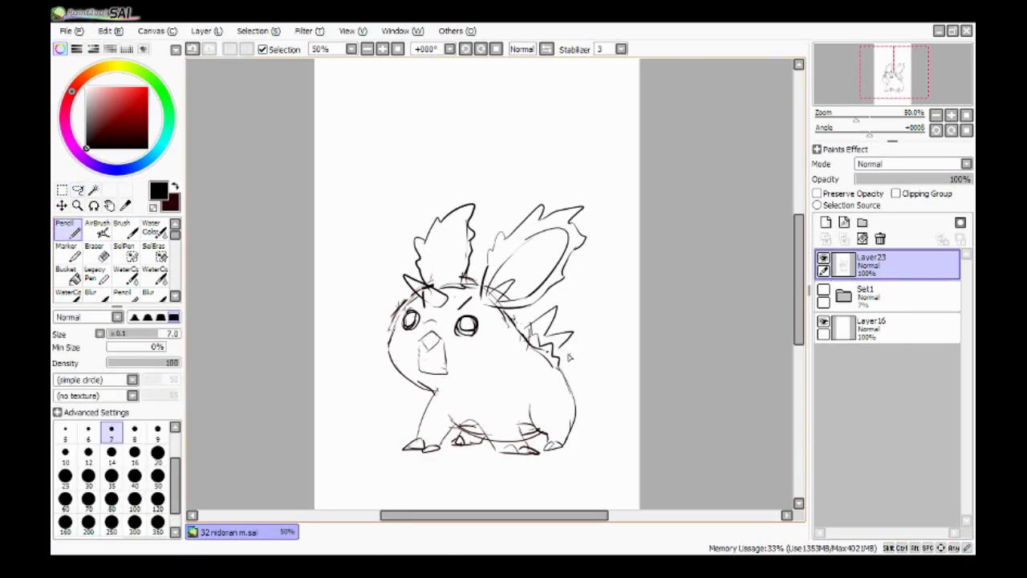
key(e)
drag(554, 309, 529, 337)
key(n)
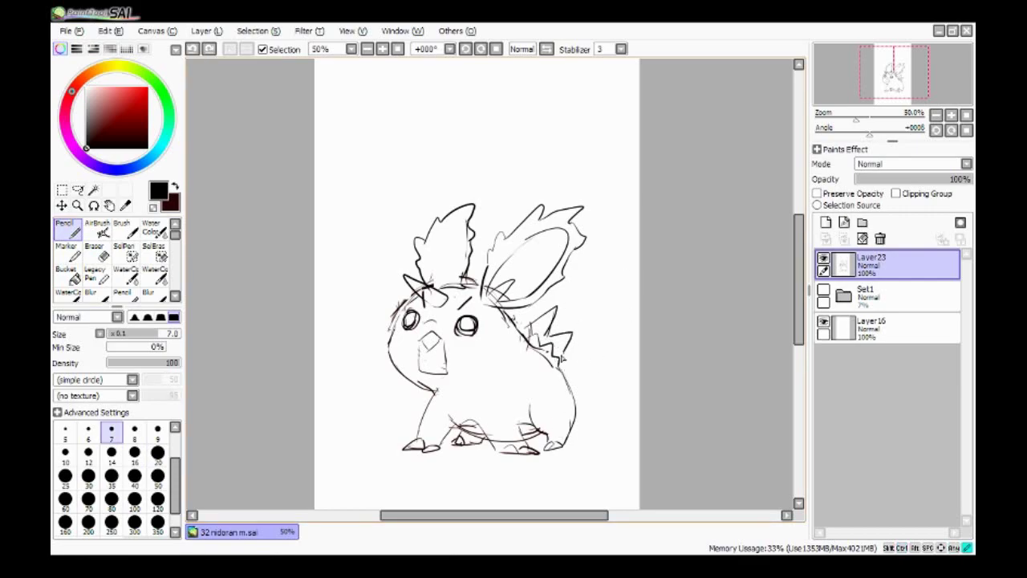
key(a)
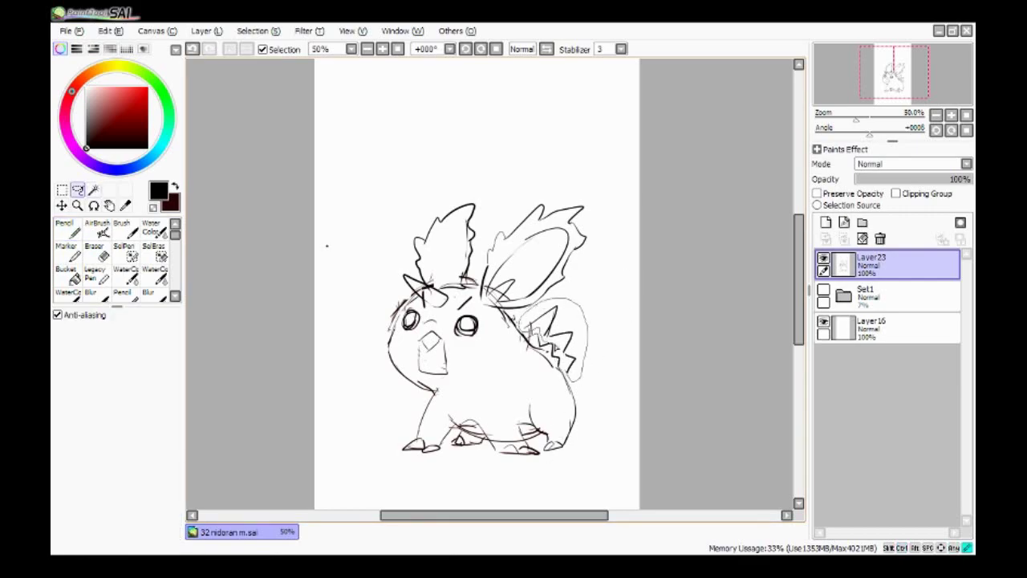
Erase the belly line crossing the legs and reinforce the back contour below the spikes.
key(e)
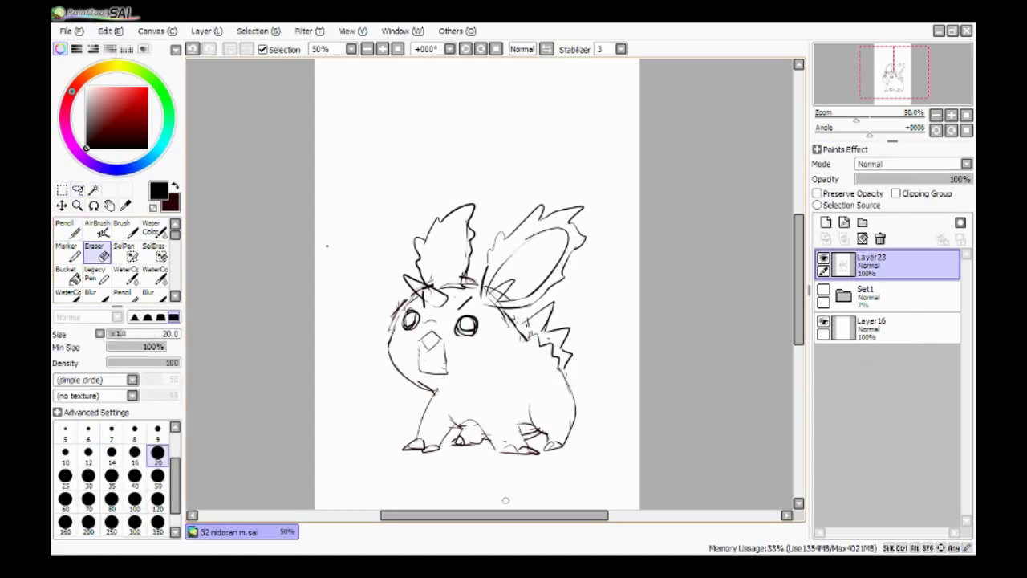
key(n)
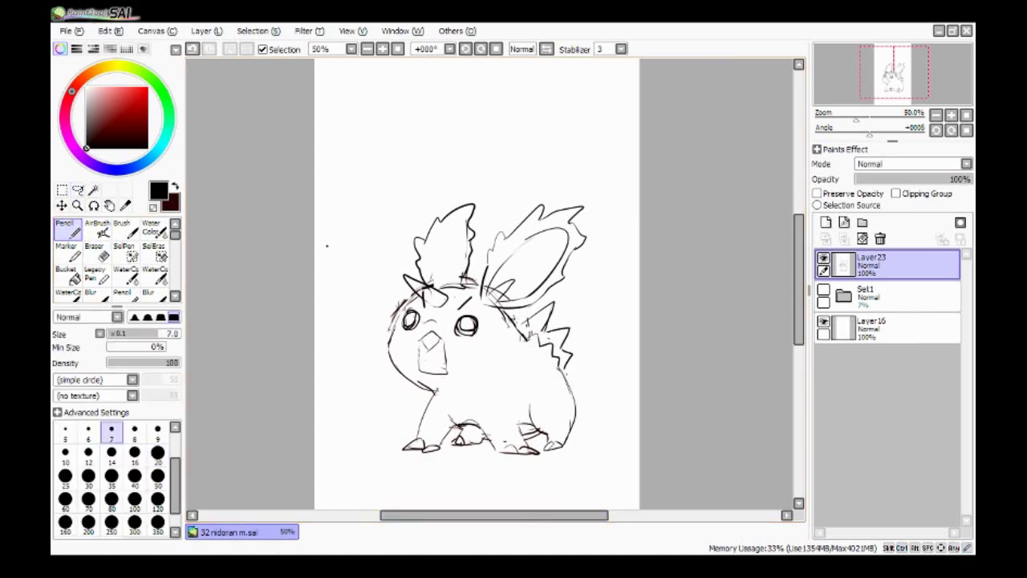
drag(560, 365, 575, 410)
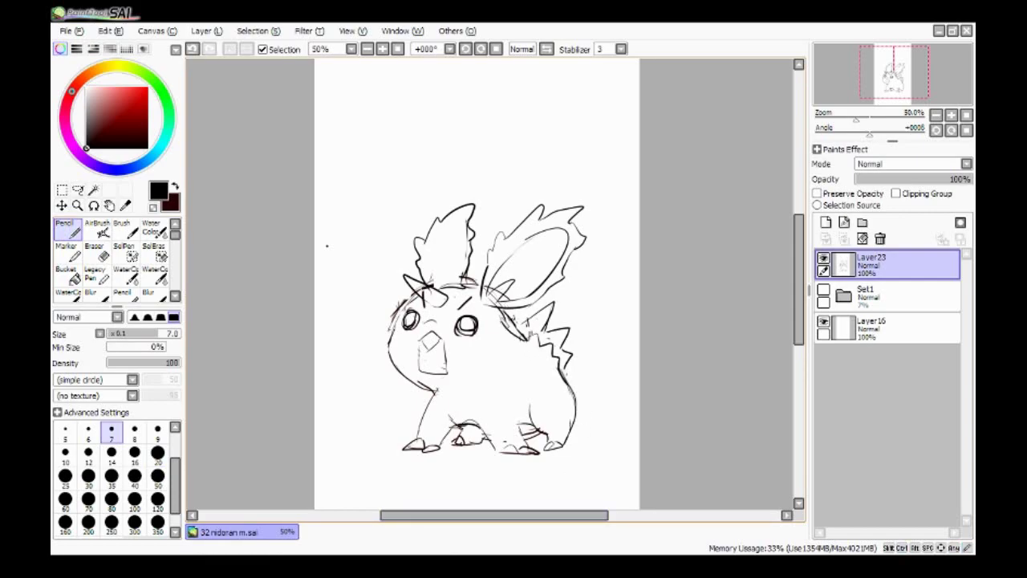
Place the sketch in a folder named "needle ram mail" at 8% opacity and add five empty layers above it.
key(ctrl+shift+n)
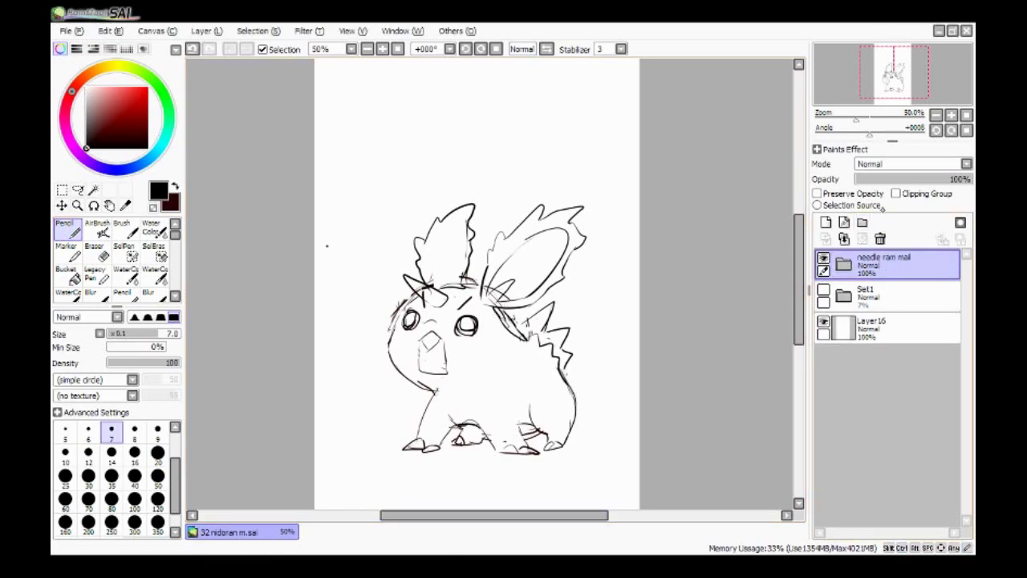
drag(959, 179, 863, 180)
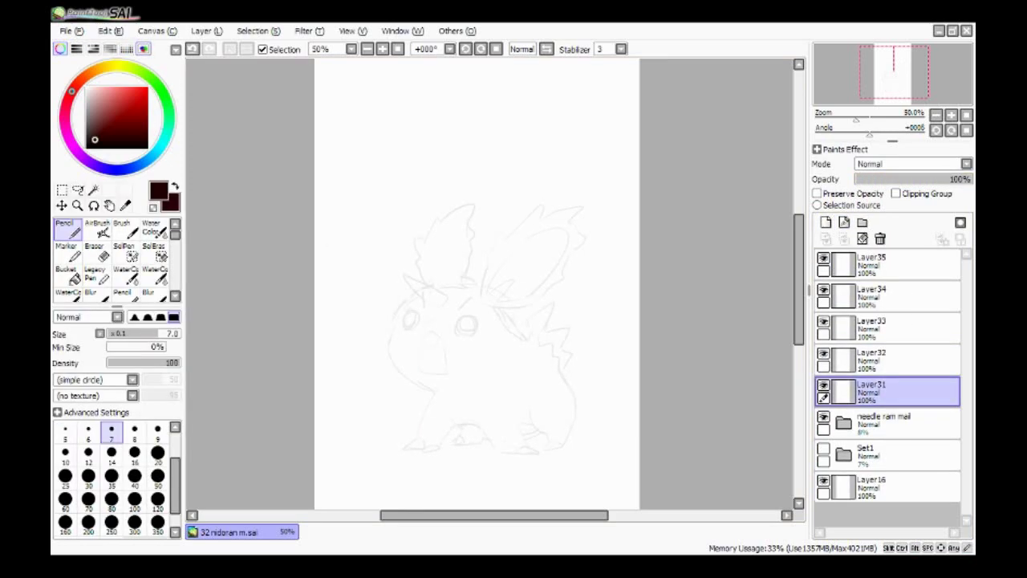
Ink the outline of the forehead, cheek and chin on Layer31 and transform it to fit the sketch.
scroll(482, 281, up, 1)
drag(510, 225, 417, 375)
key(ctrl+t)
drag(509, 201, 511, 207)
mouse_move(521, 361)
mouse_down()
mouse_move(519, 349)
mouse_move(516, 357)
mouse_up()
key(Return)
Ink the curve from the back of the head down to the upper back on Layer32 in the dark line colour.
click(871, 357)
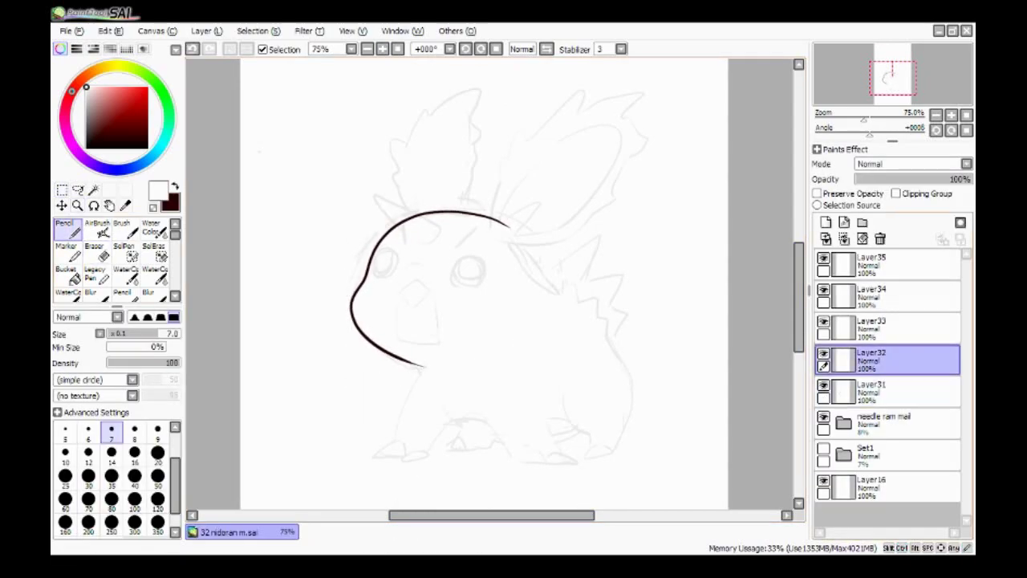
scroll(476, 254, right, 1)
alt+click(456, 230)
mouse_move(461, 239)
mouse_down()
mouse_move(550, 470)
mouse_move(550, 452)
mouse_move(540, 459)
mouse_up()
key(ctrl+z)
key(ctrl+z)
key(ctrl+z)
drag(457, 232, 511, 297)
key(ctrl+z)
key(ctrl+y)
key(ctrl+z)
key(ctrl+y)
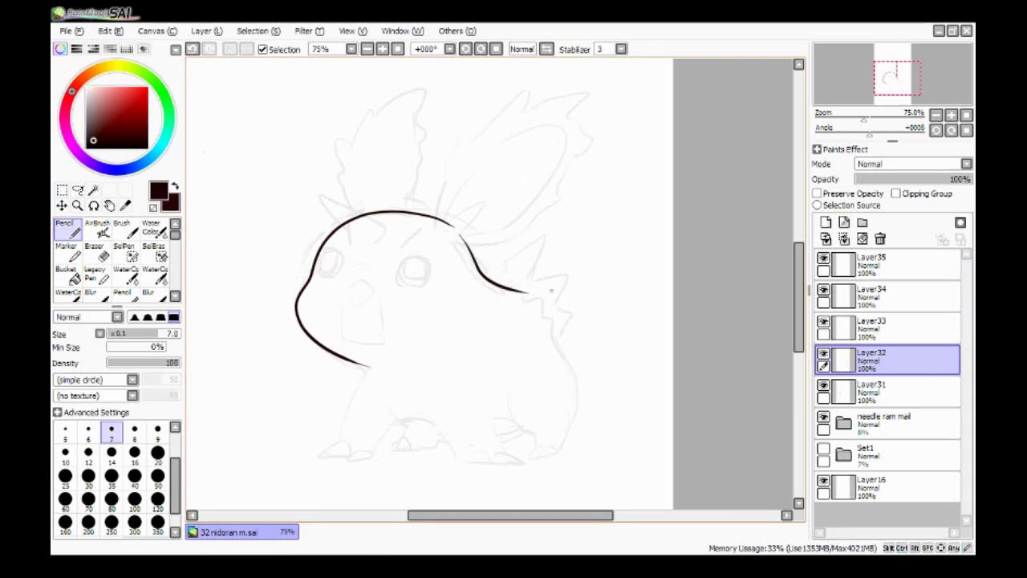
Transform the neck curve to follow the sketch, and ink the rump and inner haunch curves.
key(ctrl+t)
mouse_move(549, 237)
mouse_down()
mouse_move(554, 252)
mouse_move(516, 284)
mouse_move(533, 301)
mouse_move(550, 460)
mouse_up()
key(Return)
key(x)
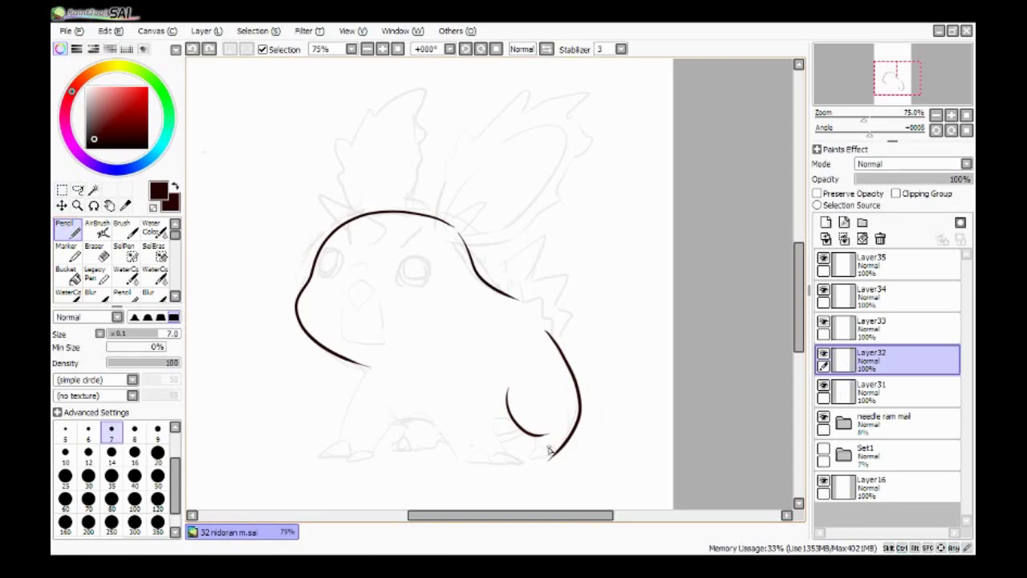
Ink the short ankle line and the rounded toes of the hind foot.
scroll(550, 450, up, 1)
key(e)
key(n)
scroll(492, 397, up, 1)
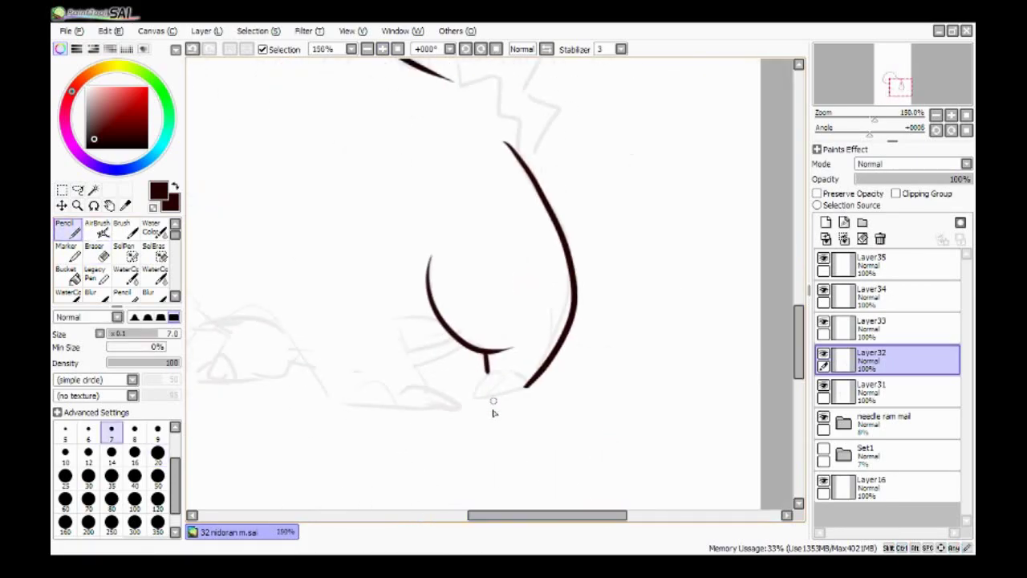
mouse_move(486, 370)
mouse_down()
mouse_move(525, 389)
mouse_move(506, 397)
mouse_up()
Ink the belly arch between the front legs and the outer lines of both front legs.
drag(567, 514, 545, 515)
drag(367, 333, 453, 417)
drag(486, 303, 518, 410)
mouse_move(363, 321)
mouse_down()
mouse_move(273, 329)
mouse_move(423, 330)
mouse_up()
drag(450, 321, 388, 396)
drag(393, 211, 320, 395)
key(ctrl+z)
key(e)
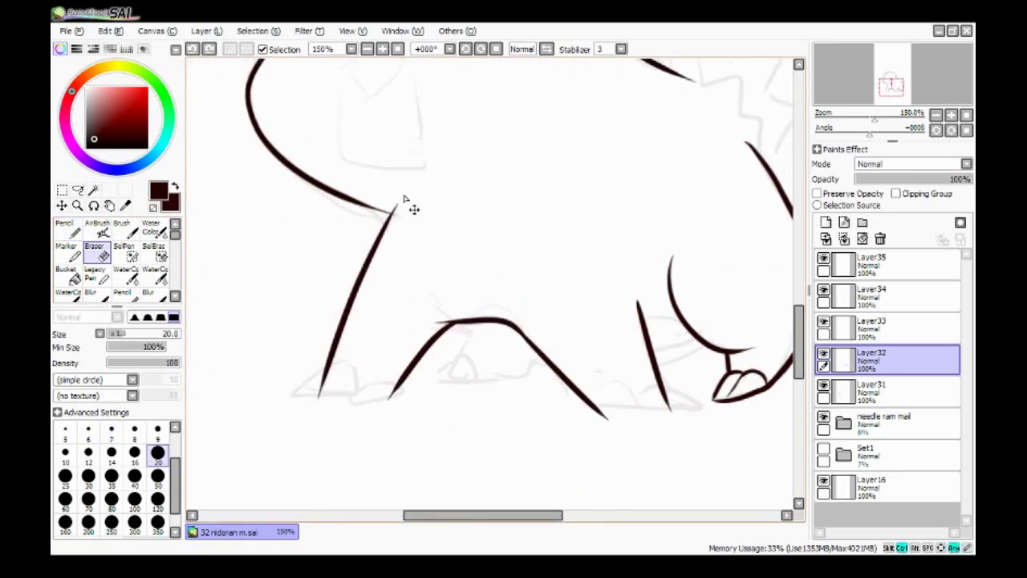
key(n)
scroll(370, 285, up, 3)
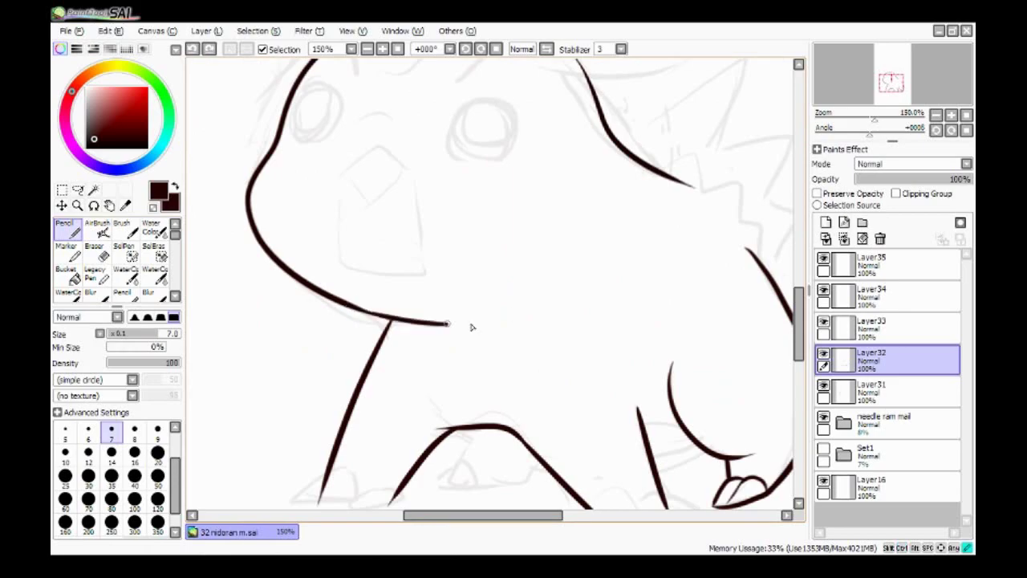
key(ctrl+z)
scroll(479, 326, up, 2)
scroll(449, 337, down, 2)
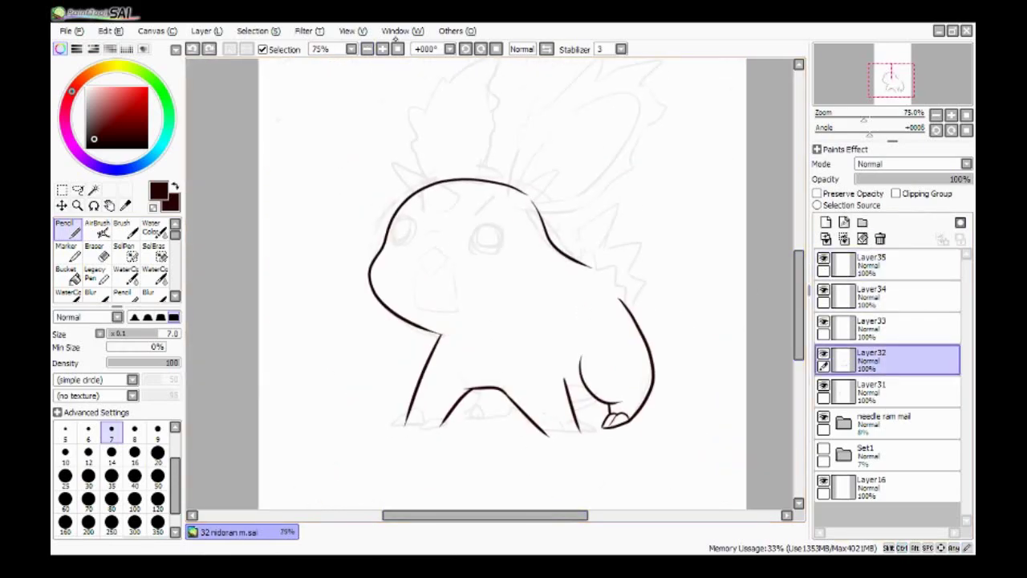
Draw a jaw line extending the chin on Layer33 and transform it to join the head outline.
scroll(412, 349, up, 1)
key(alt+bracketright)
drag(482, 374, 477, 369)
key(ctrl+t)
drag(521, 329, 433, 337)
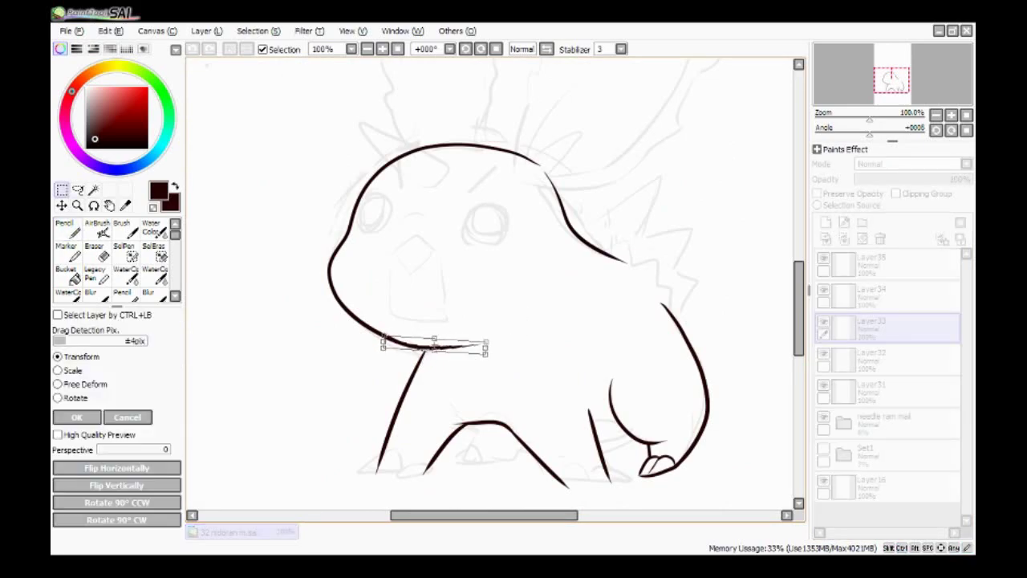
key(Return)
Erase the old chin end on Layer31 where it overlaps the jaw line.
key(alt+bracketleft)
key(alt+bracketleft)
key(e)
scroll(420, 394, up, 1)
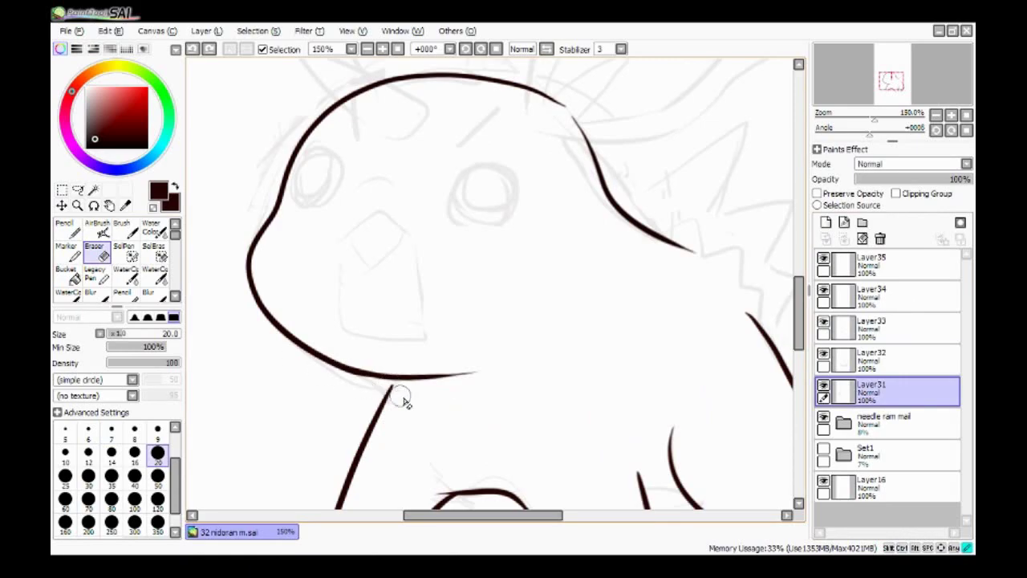
key(alt+bracketright)
scroll(489, 281, down, 3)
key(alt+bracketright)
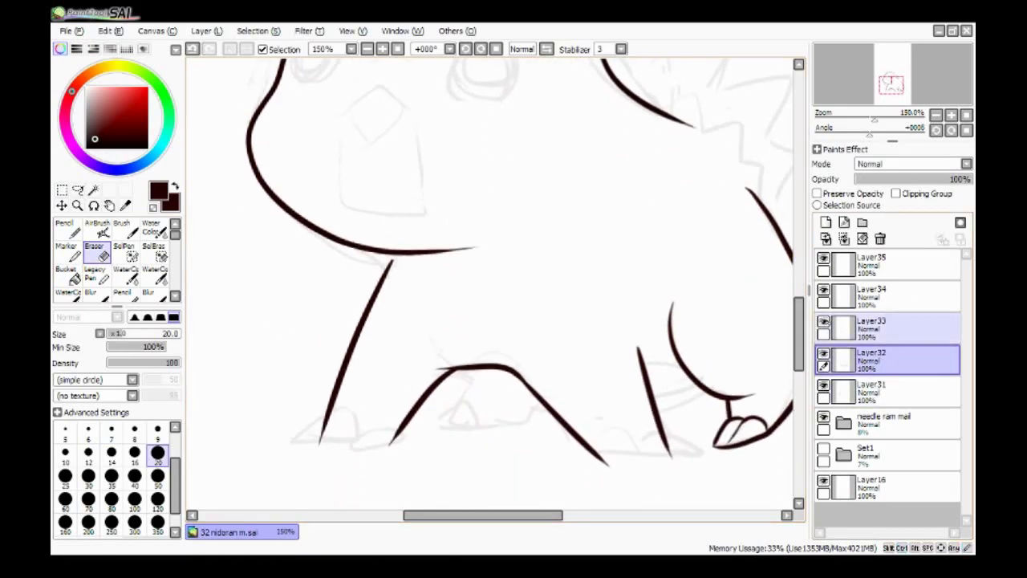
Lasso the outer front leg line on Layer32 and transform it so its upper end meets the jaw line.
click(880, 362)
drag(381, 256, 377, 259)
key(ctrl+t)
drag(479, 257, 405, 253)
key(ctrl+t)
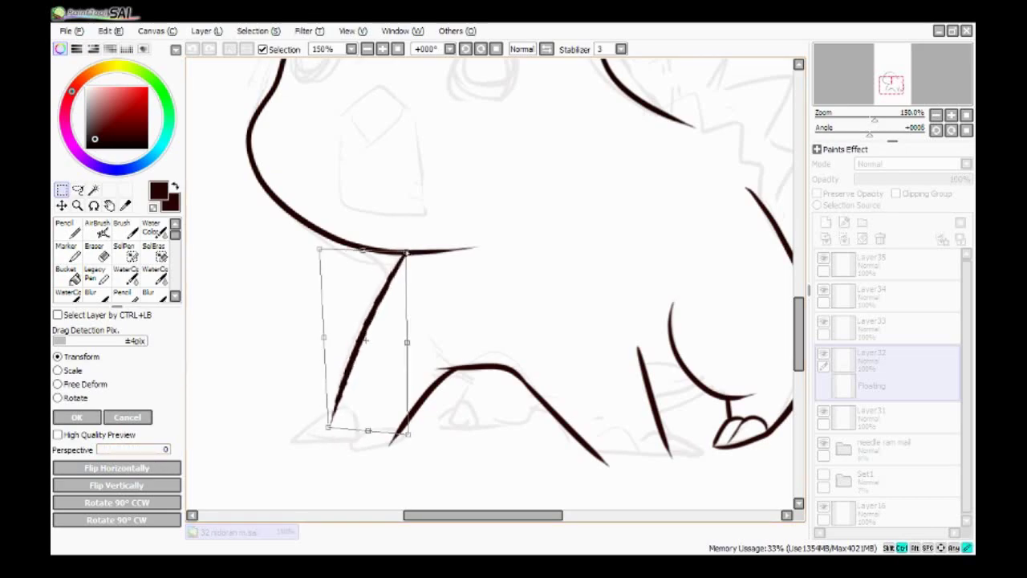
key(Return)
key(ctrl+minus)
key(ctrl+minus)
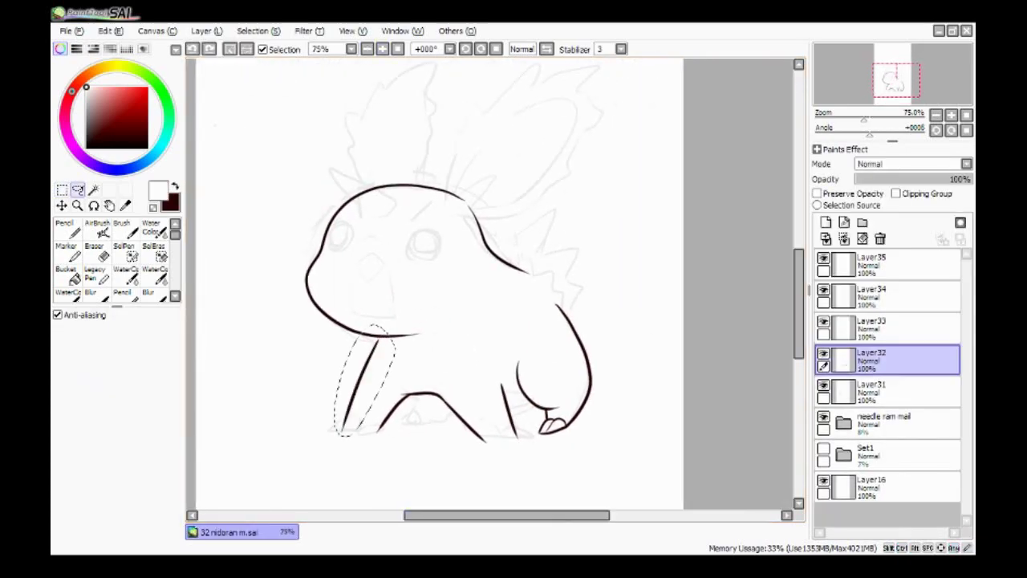
Remove the outer front leg line and jaw extension, and ink a new leg line curving down from the chin.
key(Delete)
key(ctrl+d)
key(n)
alt+click(443, 390)
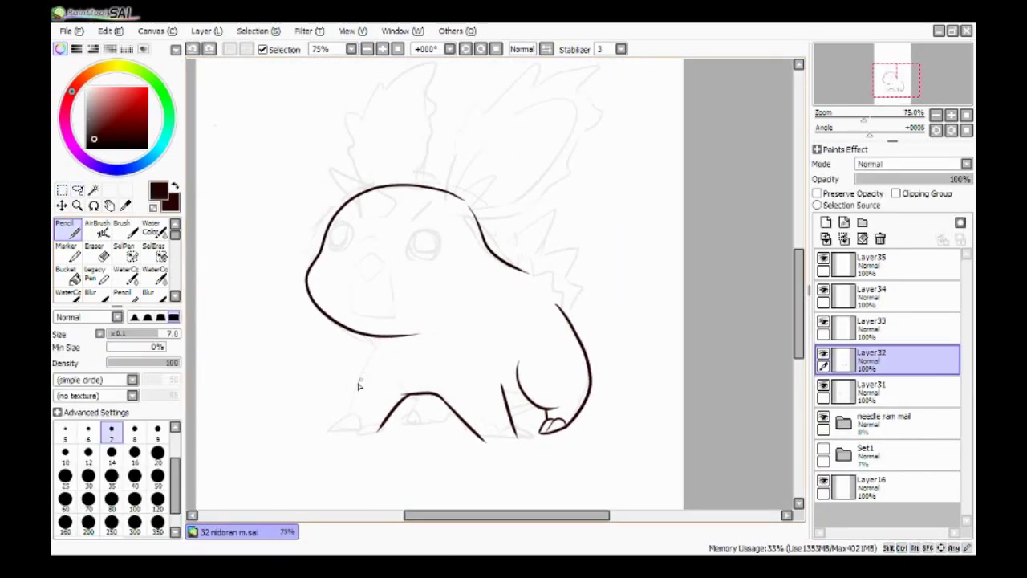
key(ctrl+z)
key(ctrl+z)
drag(374, 360, 341, 425)
Lasso the belly arch and inner leg lines and transform them into a narrower stance.
key(l)
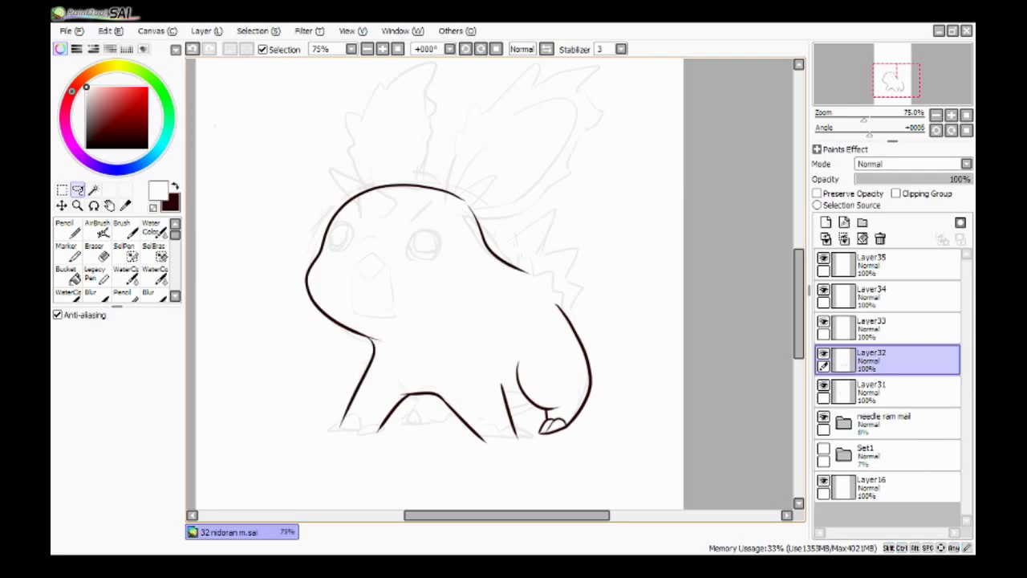
mouse_move(526, 436)
mouse_down()
mouse_move(516, 463)
mouse_move(526, 437)
mouse_up()
key(ctrl+t)
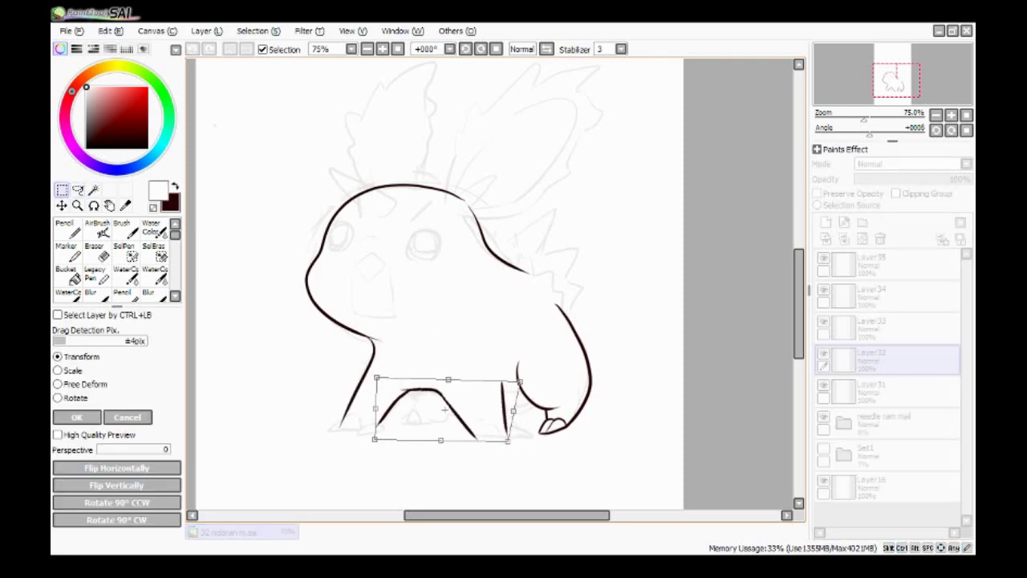
key(Return)
key(ctrl+t)
key(Return)
key(ctrl+d)
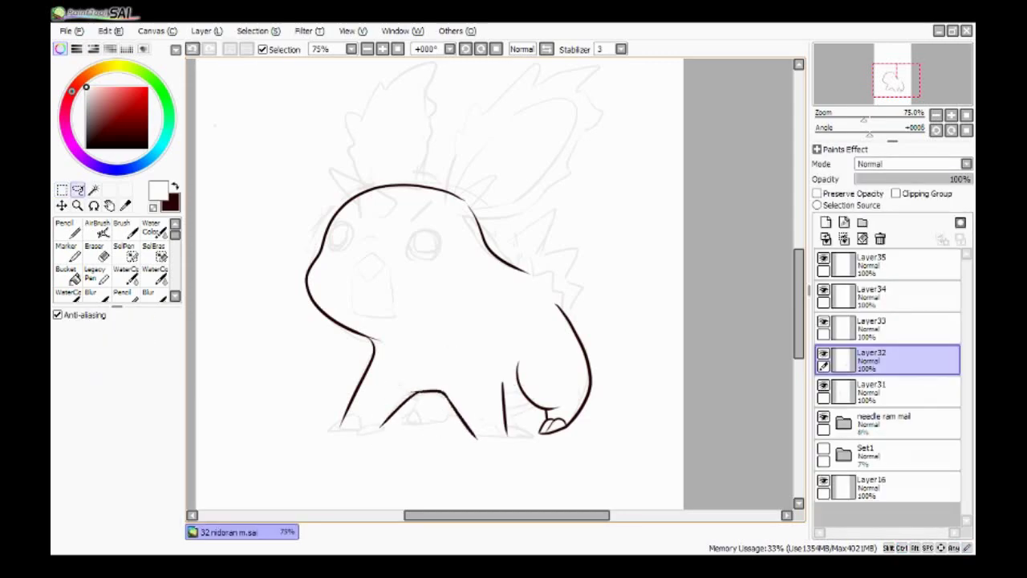
Ink the two rounded toes of the outer front foot, using Layer33.
key(n)
click(397, 48)
scroll(491, 283, up, 1)
mouse_move(198, 424)
mouse_down()
mouse_move(298, 424)
mouse_move(271, 447)
mouse_up()
key(x)
click(883, 328)
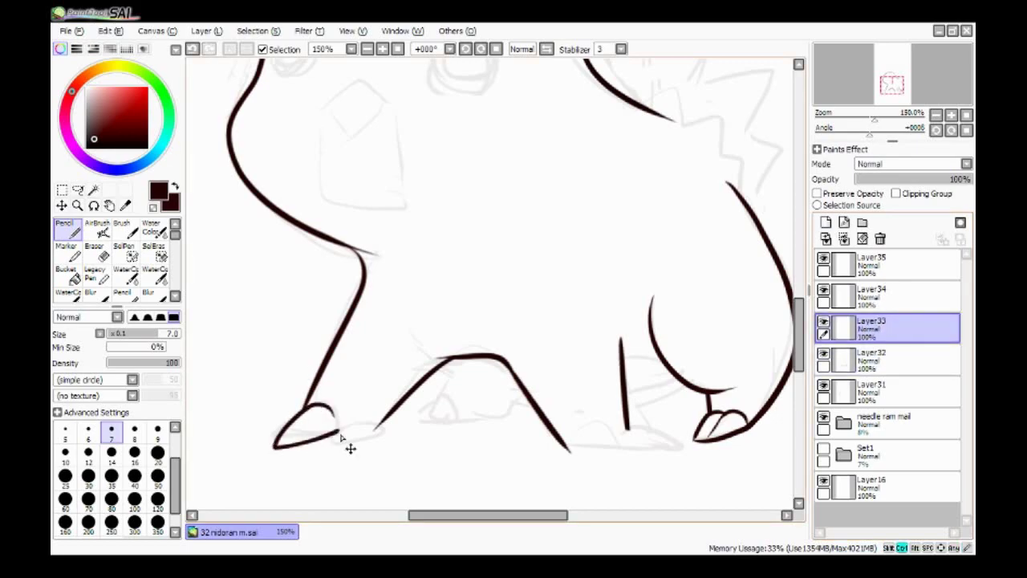
key(ctrl+z)
mouse_move(377, 432)
mouse_down()
mouse_move(322, 441)
mouse_move(336, 424)
mouse_up()
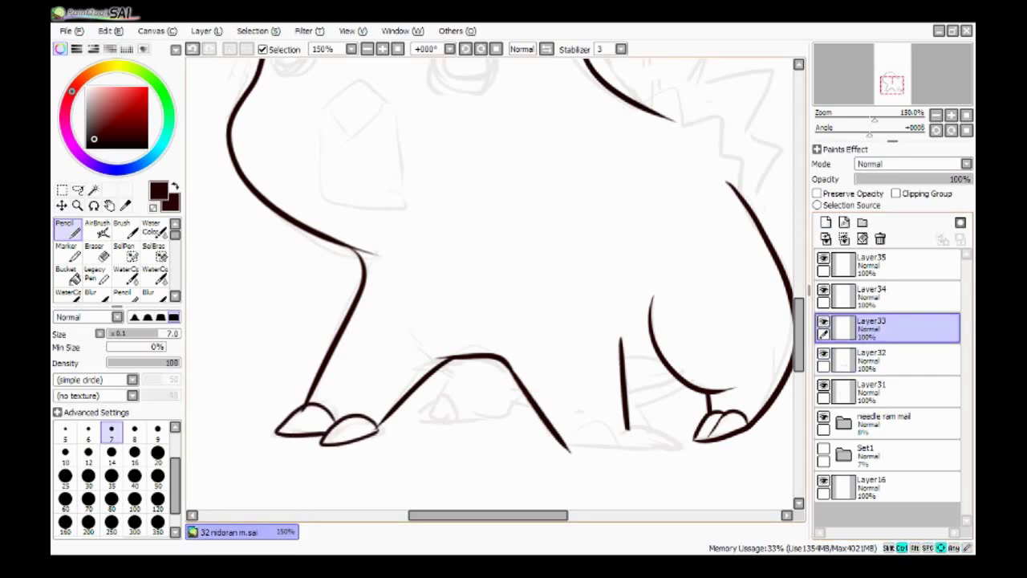
Undo the outer front foot's toes and ink a flat-soled foot with two rounded toes on the other front leg.
key(ctrl+z)
key(ctrl+z)
mouse_move(568, 452)
mouse_down()
mouse_move(662, 455)
mouse_move(561, 453)
mouse_up()
key(e)
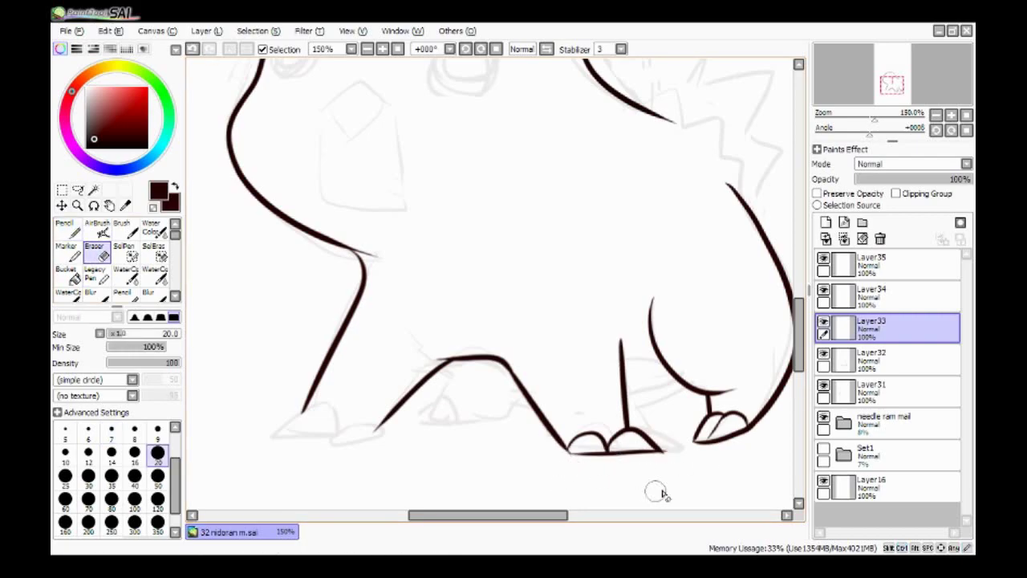
Ink the outer front foot with a flat sole and two rounded toes that meet the inner leg line.
key(n)
mouse_move(374, 436)
mouse_down()
mouse_move(328, 452)
mouse_move(380, 437)
mouse_move(249, 440)
mouse_up()
key(e)
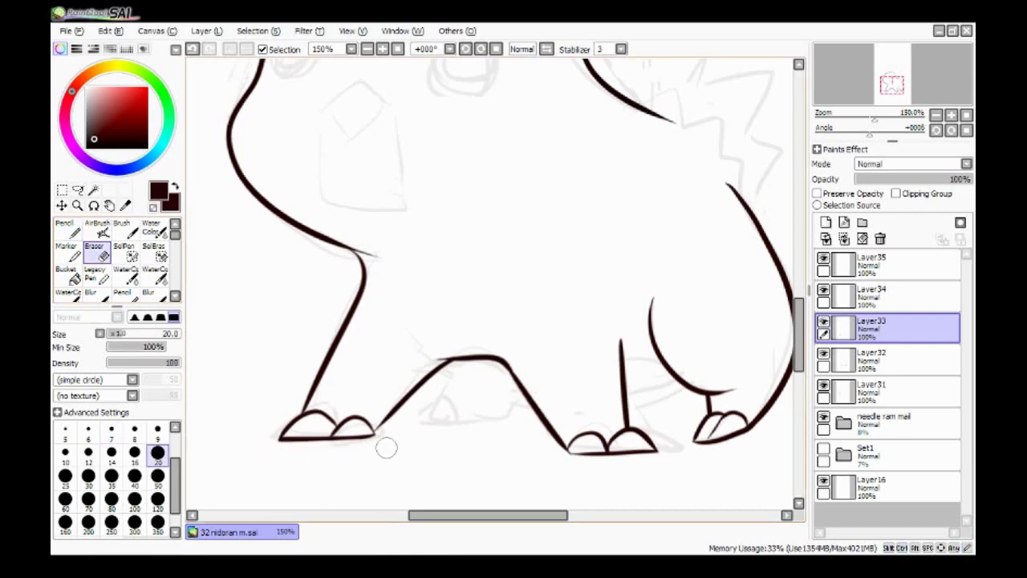
key(n)
drag(389, 430, 379, 444)
key(ctrl+z)
drag(392, 410, 371, 436)
Ink the short belly line between the front leg and the haunch, and erase its overshooting end.
scroll(394, 450, right, 5)
drag(480, 340, 514, 345)
scroll(560, 367, down, 2)
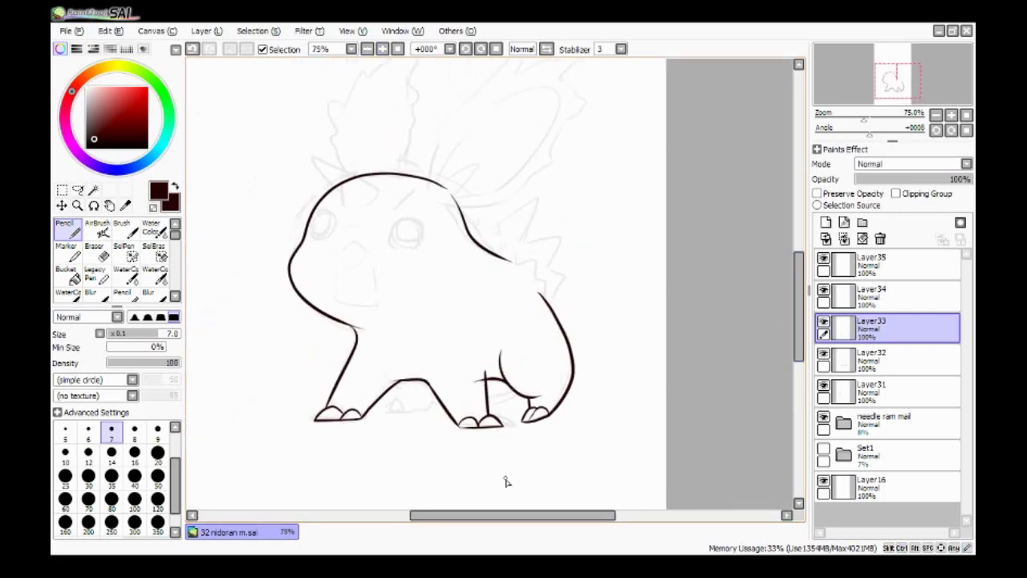
key(e)
key(n)
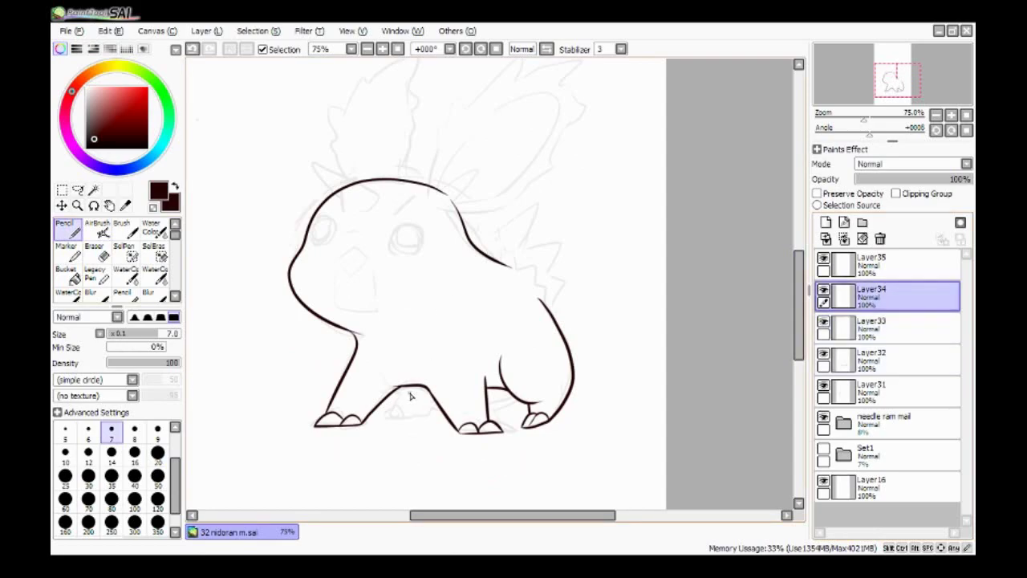
Ink the small far hind foot beneath the belly arch on Layer34 and erase the overshooting line.
scroll(492, 313, up, 1)
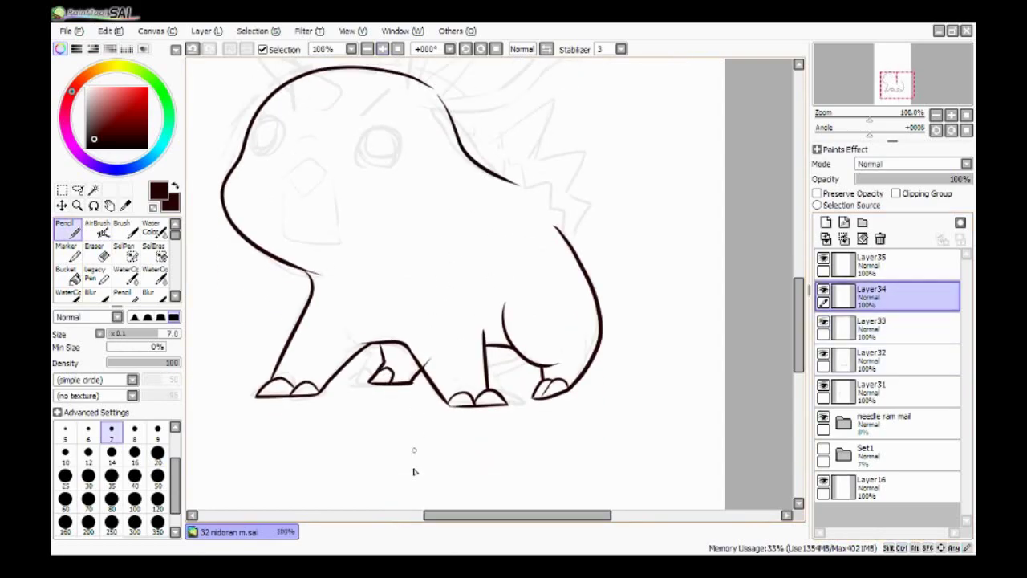
key(e)
key(n)
scroll(428, 216, down, 2)
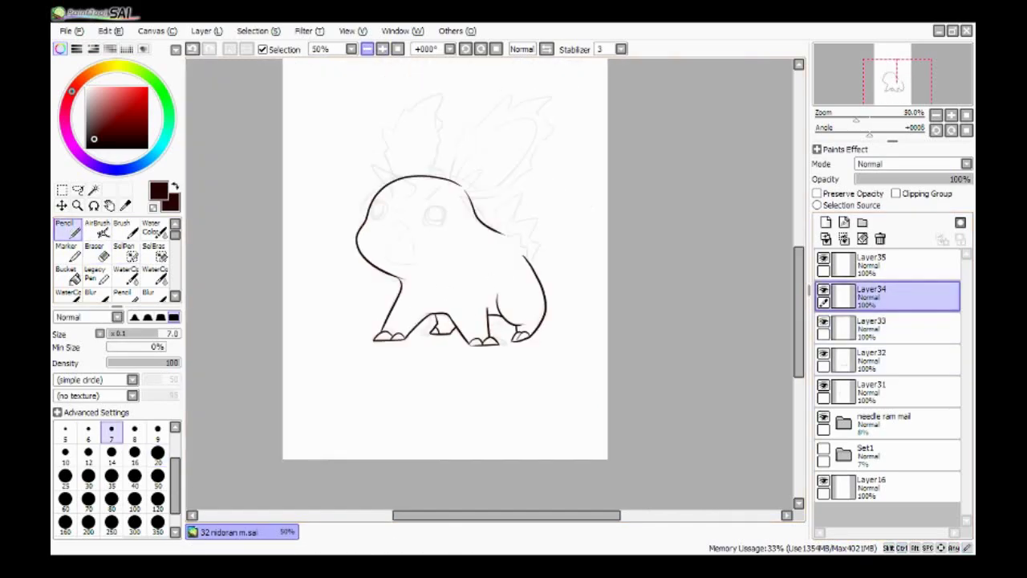
Transform the far hind foot to fit beneath the belly arch and rework its rear leg line.
key(ctrl+t)
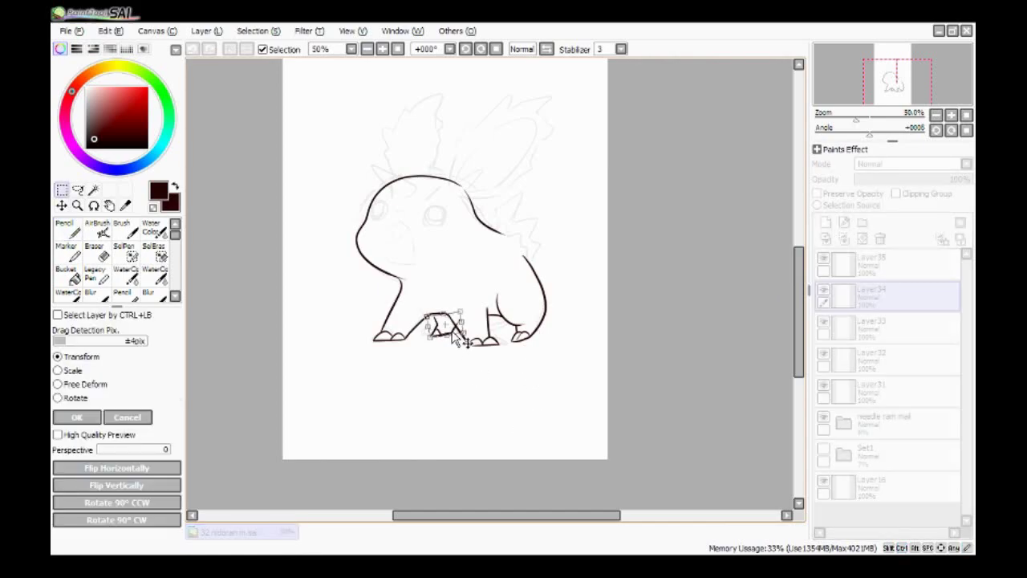
key(Return)
scroll(439, 323, up, 2)
key(e)
key(n)
drag(411, 389, 411, 347)
key(e)
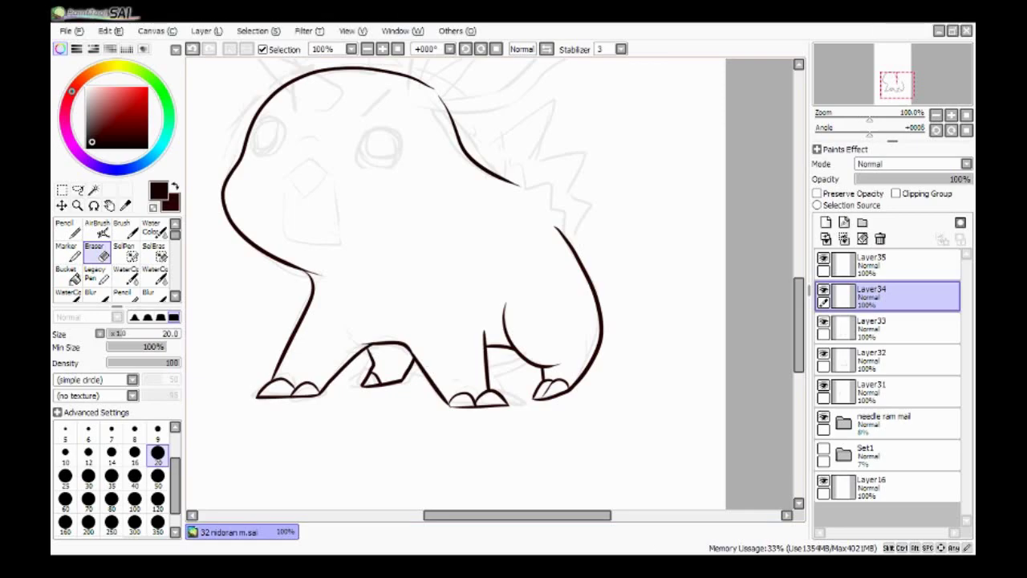
Ink small rounded toes on the far hind foot and clean up the extra toe line.
key(n)
key(Down)
drag(373, 380, 394, 375)
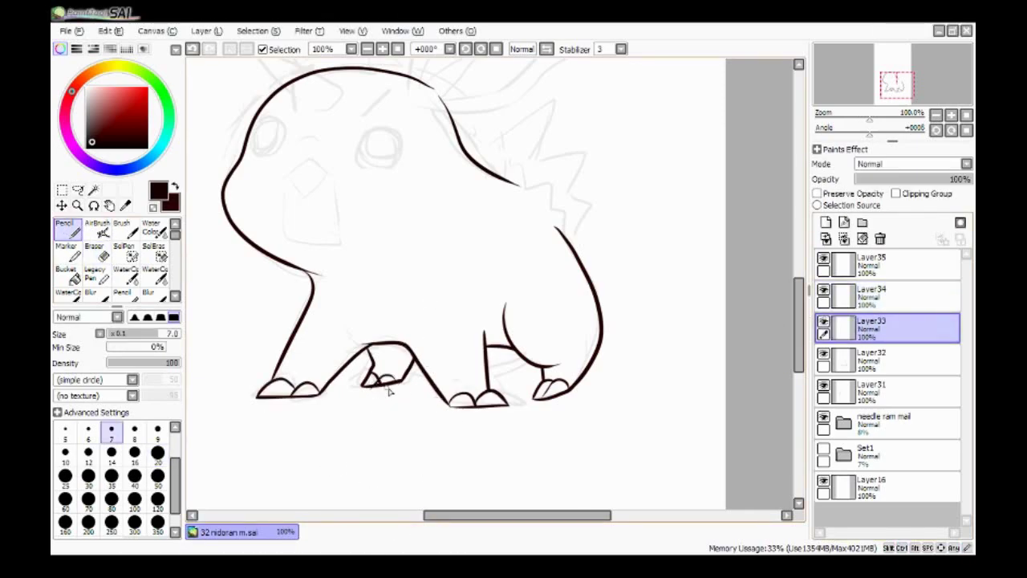
scroll(414, 449, up, 1)
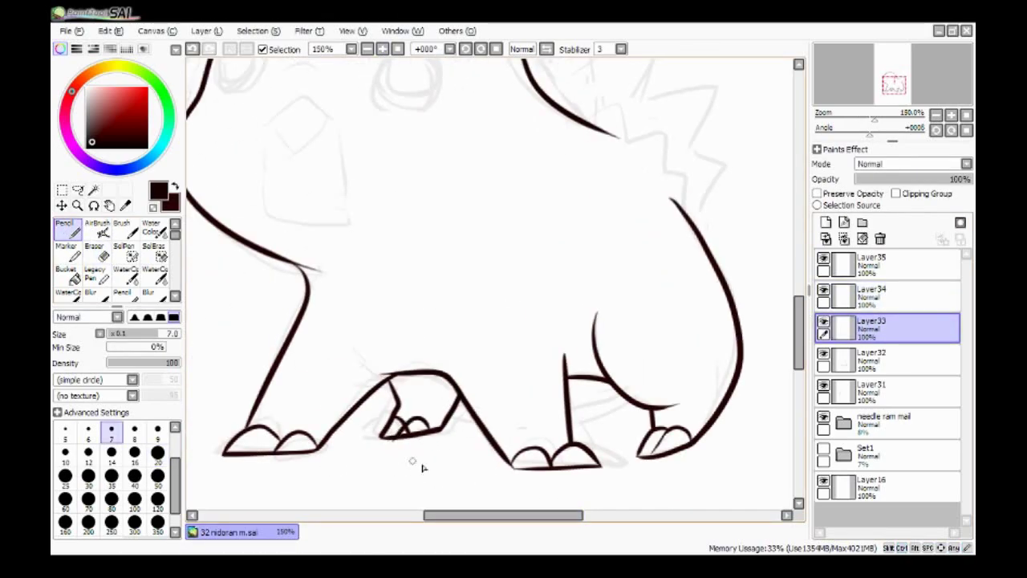
key(Up)
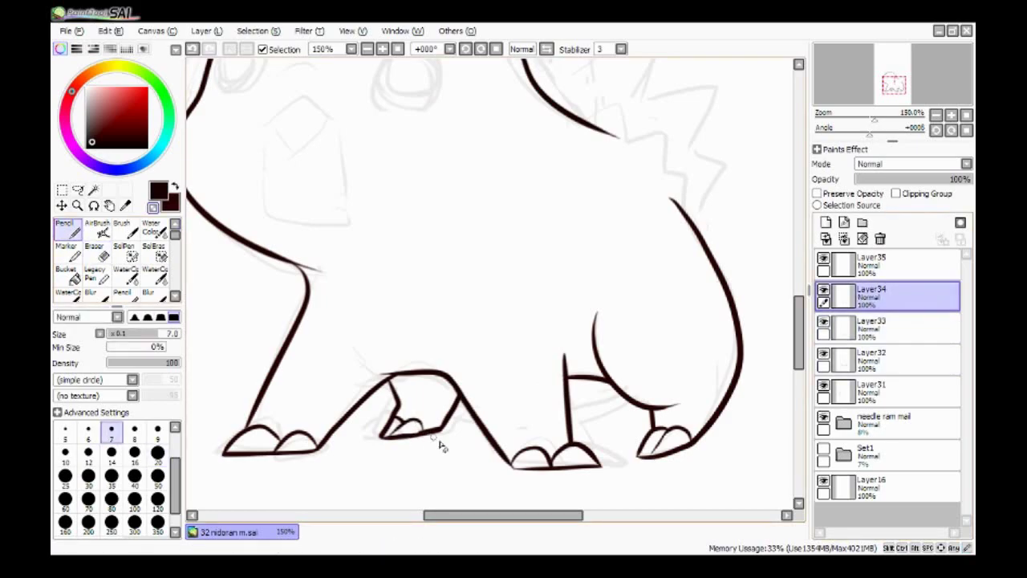
Merge the toe lines of Layer33 down into Layer32.
scroll(437, 507, down, 2)
drag(521, 515, 510, 514)
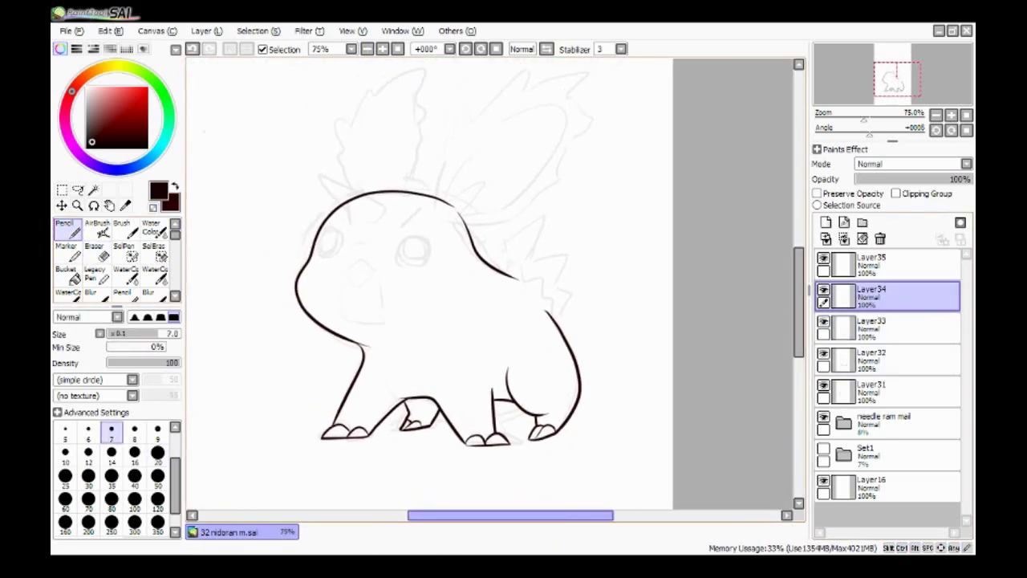
key(ctrl+e)
key(ctrl+e)
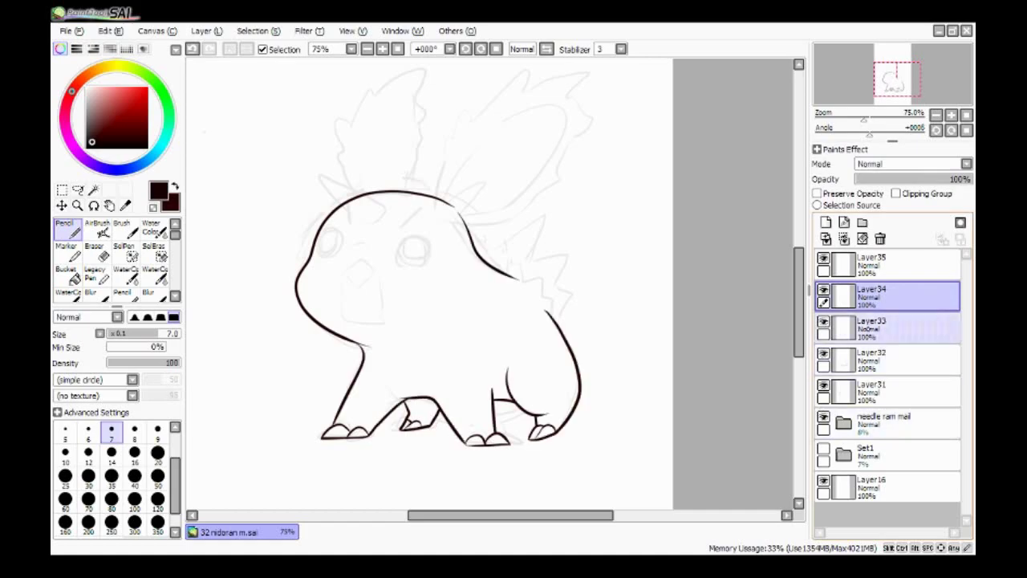
key(ctrl+z)
key(ctrl+z)
key(ctrl+z)
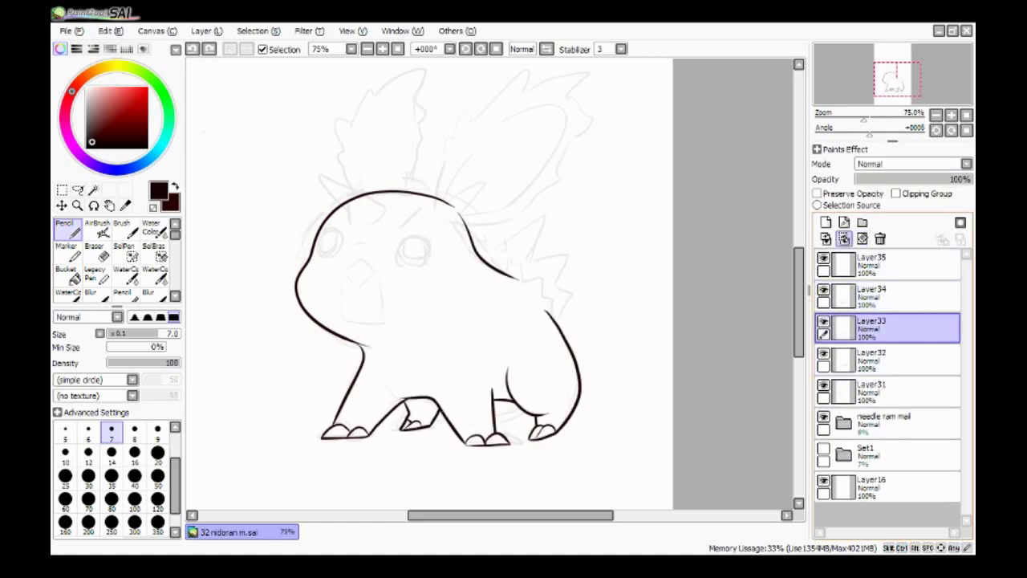
key(ctrl+y)
Lasso the front leg and foot nearest the haunch on Layer32, transform them slightly and deselect.
key(l)
mouse_move(498, 405)
mouse_down()
mouse_move(445, 380)
mouse_move(444, 391)
mouse_move(496, 404)
mouse_up()
key(ctrl+t)
mouse_move(798, 330)
mouse_down()
mouse_move(798, 315)
mouse_move(798, 327)
mouse_up()
key(Return)
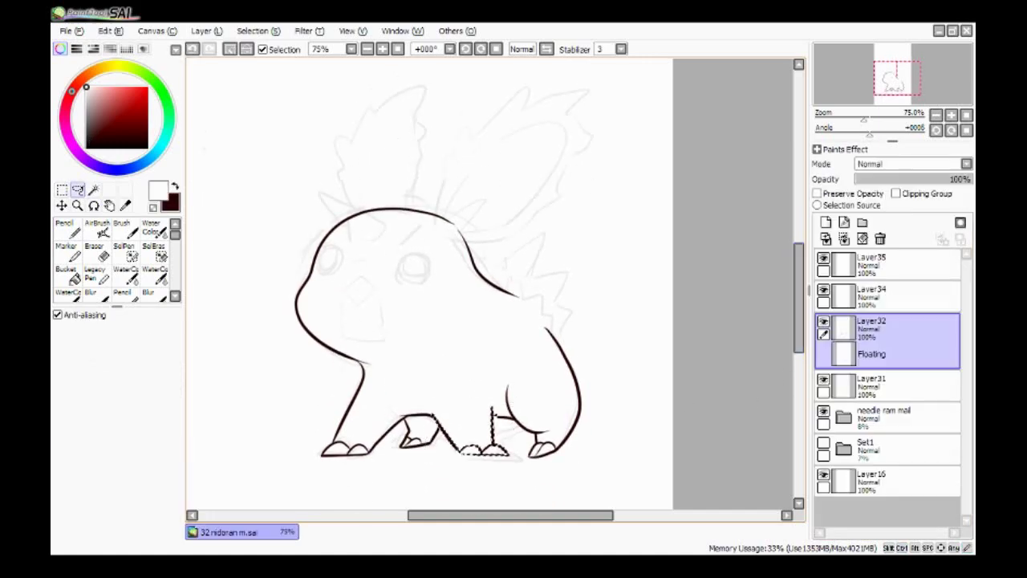
key(ctrl+d)
Lasso only the foot of that front leg and adjust its shape with a transform.
drag(441, 437, 500, 467)
key(ctrl+t)
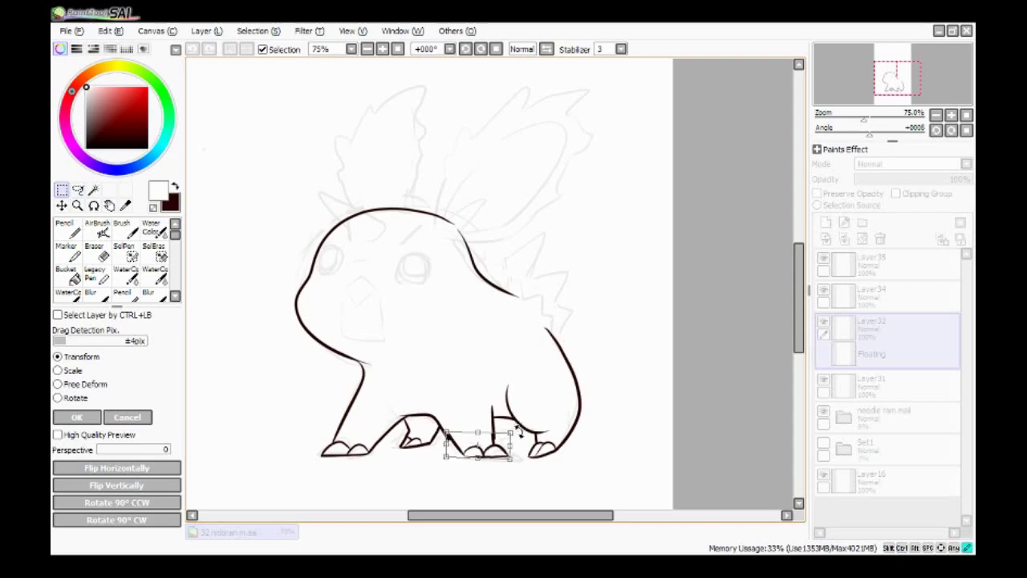
drag(440, 443, 442, 443)
key(Return)
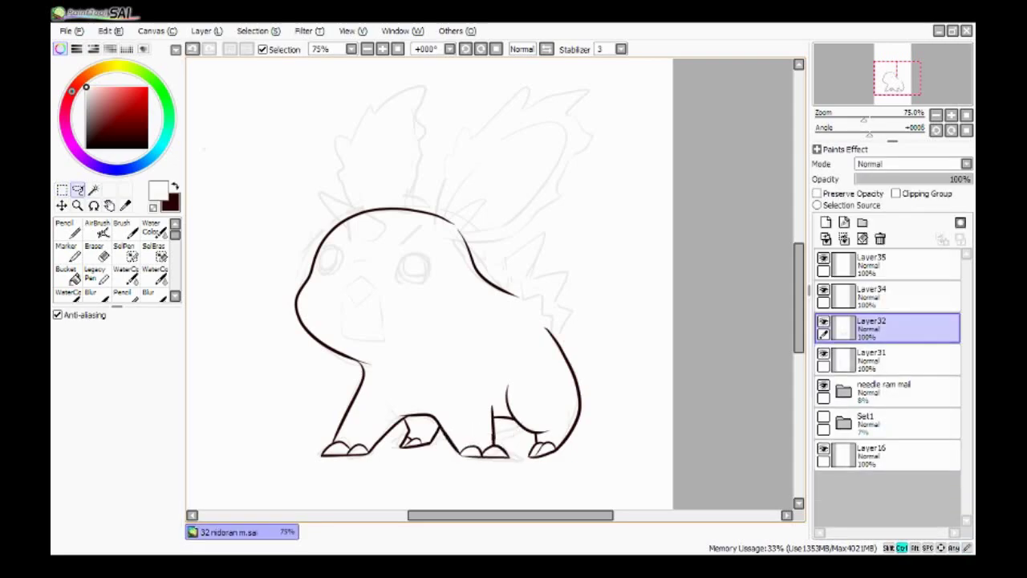
key(ctrl+t)
key(Return)
Put the front foot near the haunch on its own layer and clean up where the leg line meets the toes.
key(ctrl+plus)
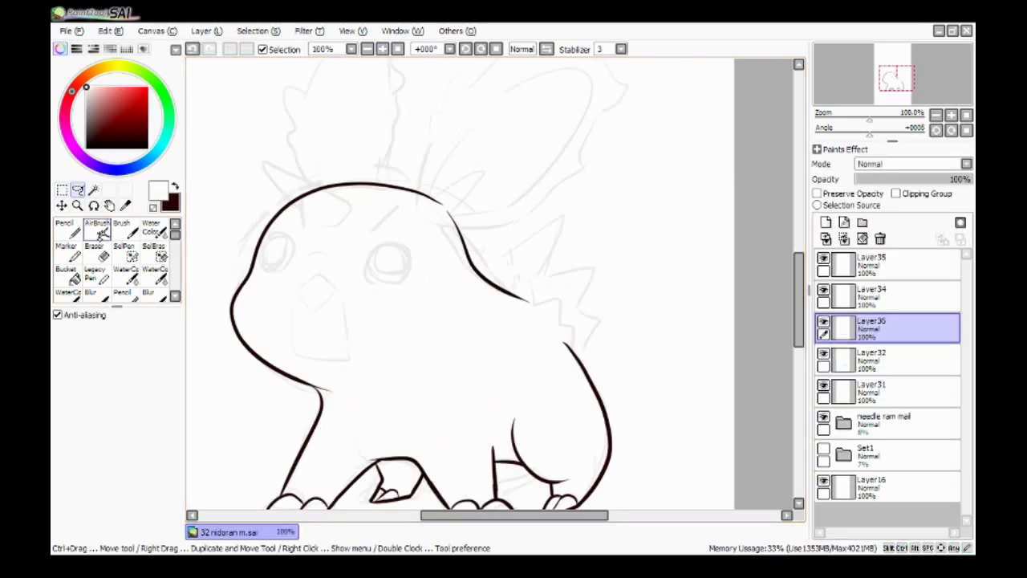
key(e)
key(ctrl+plus)
key(n)
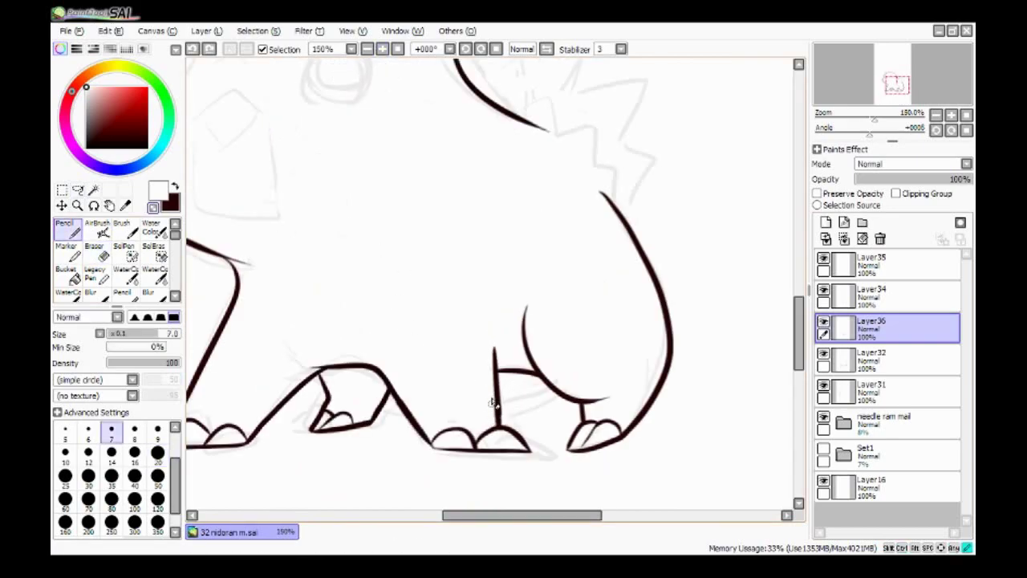
key(ctrl+minus)
key(ctrl+minus)
key(ctrl+plus)
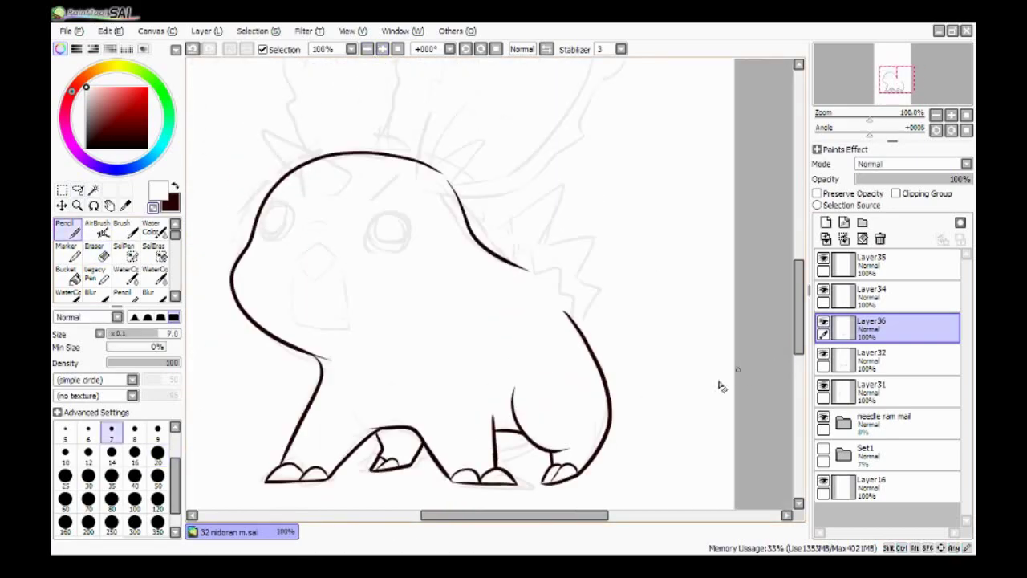
Transform the separated front foot on Layer36 slightly and undo the last touch-ups around its toes.
key(ctrl+t)
drag(527, 467, 520, 466)
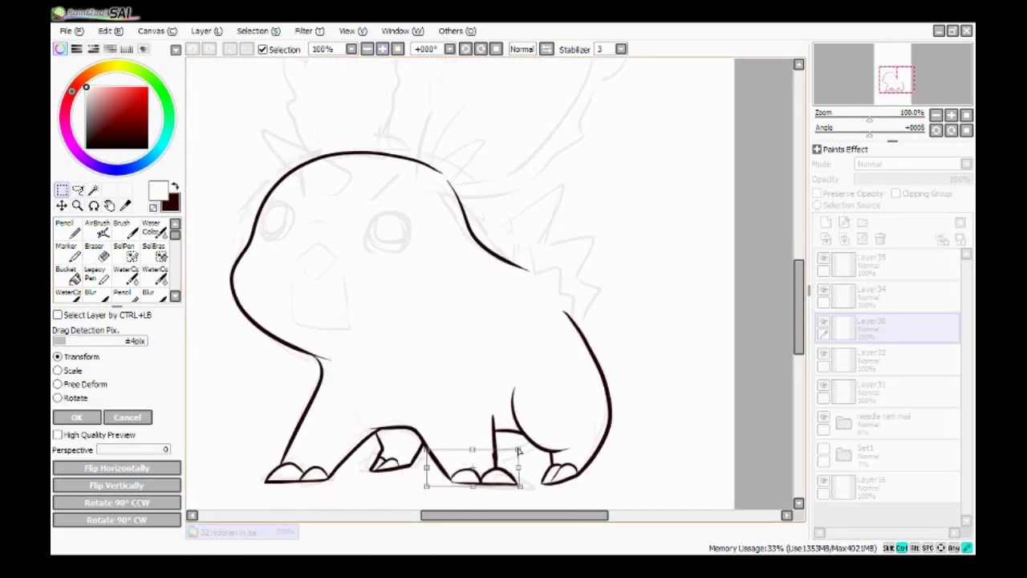
key(Return)
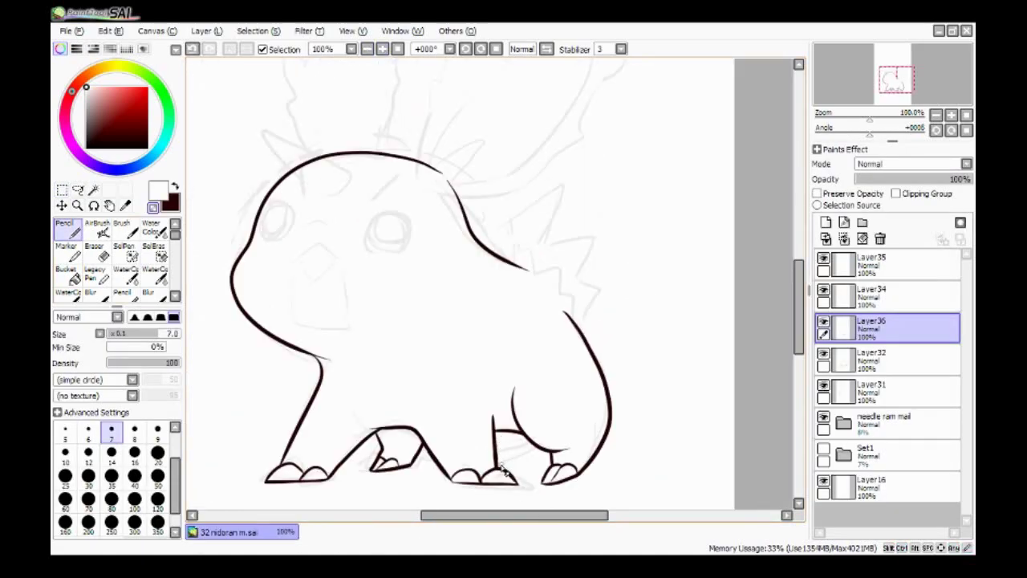
key(ctrl+z)
key(ctrl+z)
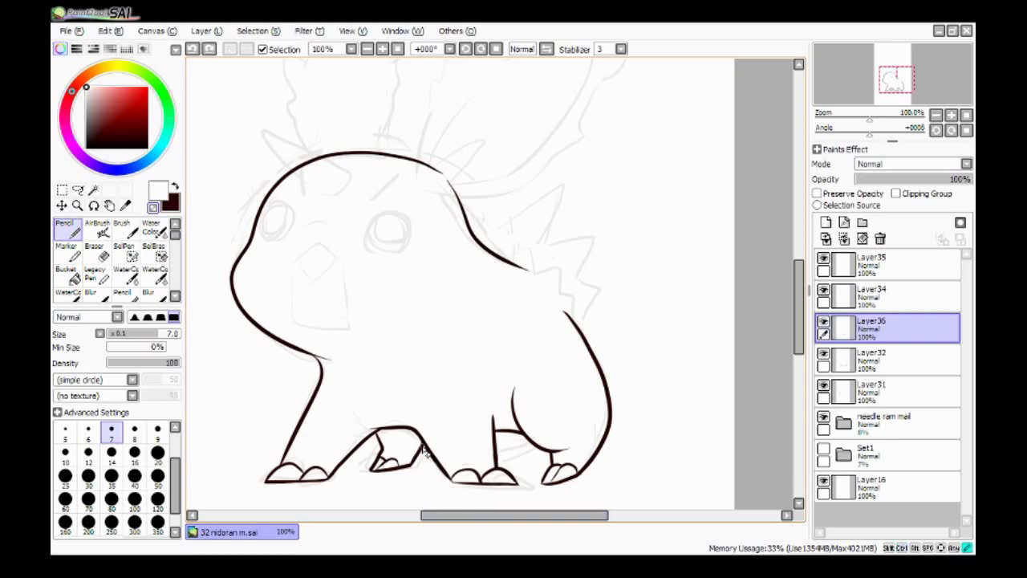
Ink three jagged spikes along the back between neck and rump, and erase the overlapping outline ends.
scroll(799, 309, up, 1)
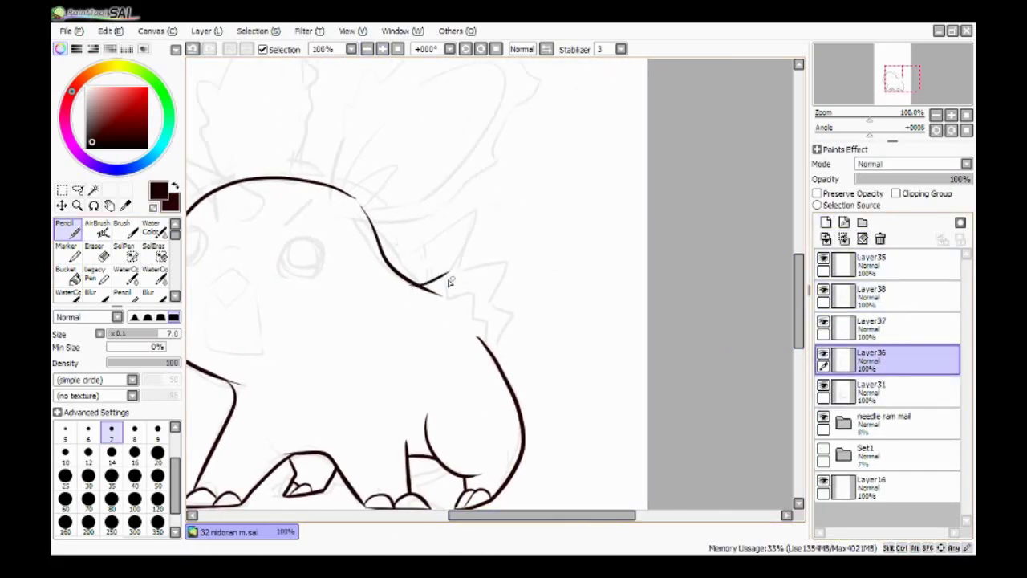
drag(453, 301, 472, 300)
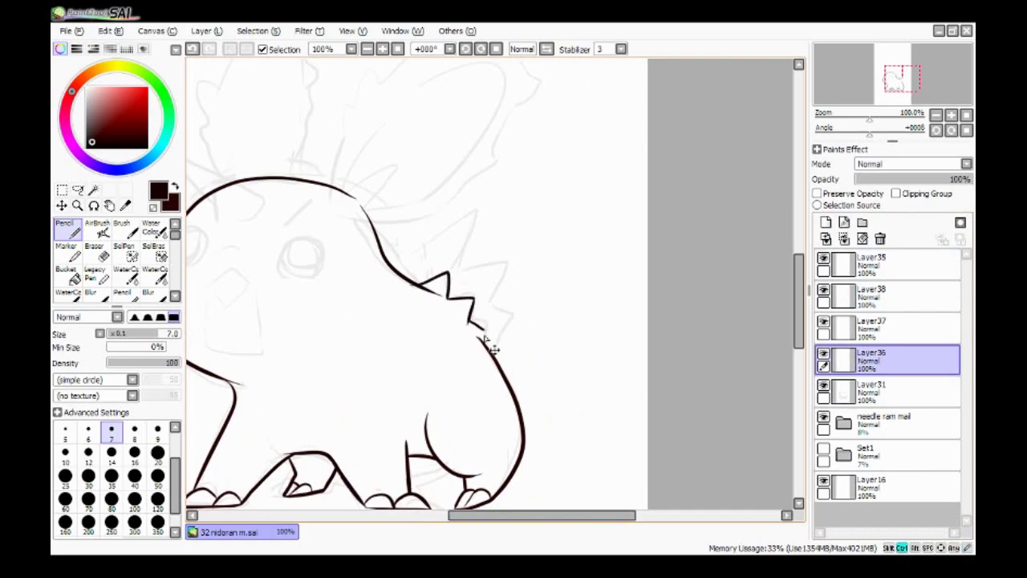
key(e)
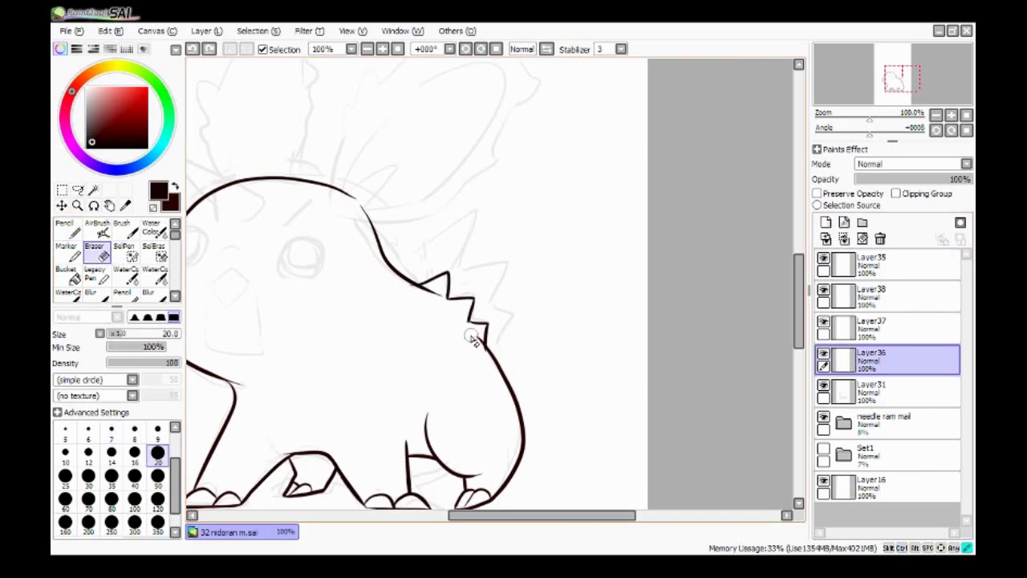
key(Down)
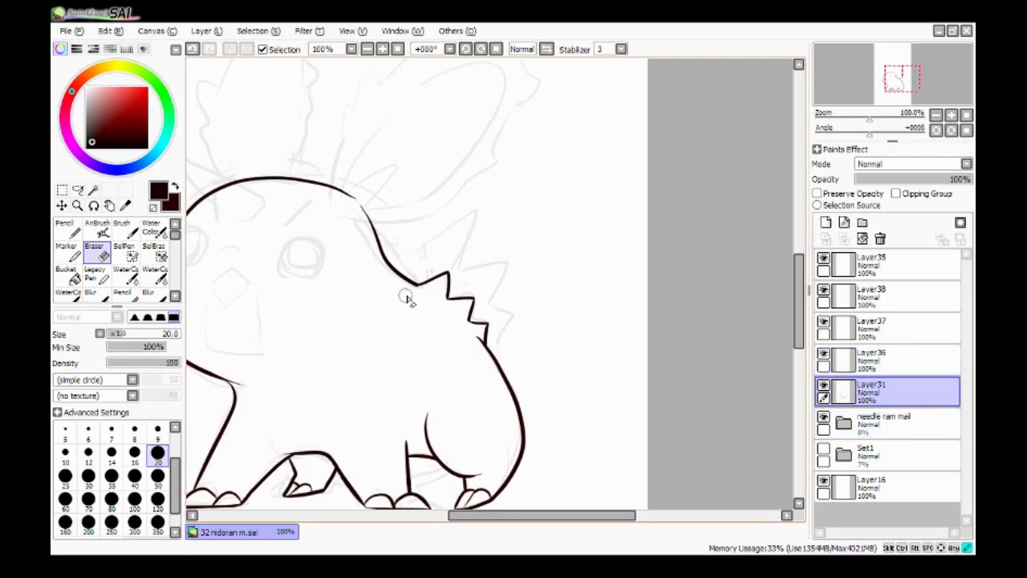
Ink the two long edges of the pointed forehead horn on Layer31.
key(n)
drag(475, 371, 610, 373)
drag(401, 199, 289, 158)
drag(371, 235, 277, 136)
key(e)
key(ctrl+plus)
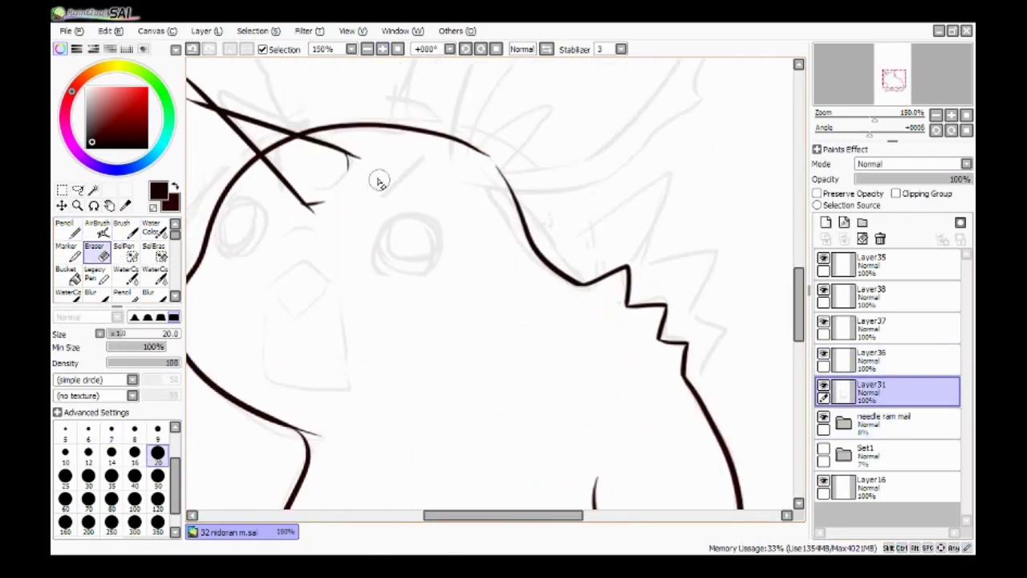
Erase the overshooting lines at the horn's tip and tidy the curved ends at its base.
scroll(305, 208, up, 3)
scroll(248, 143, left, 3)
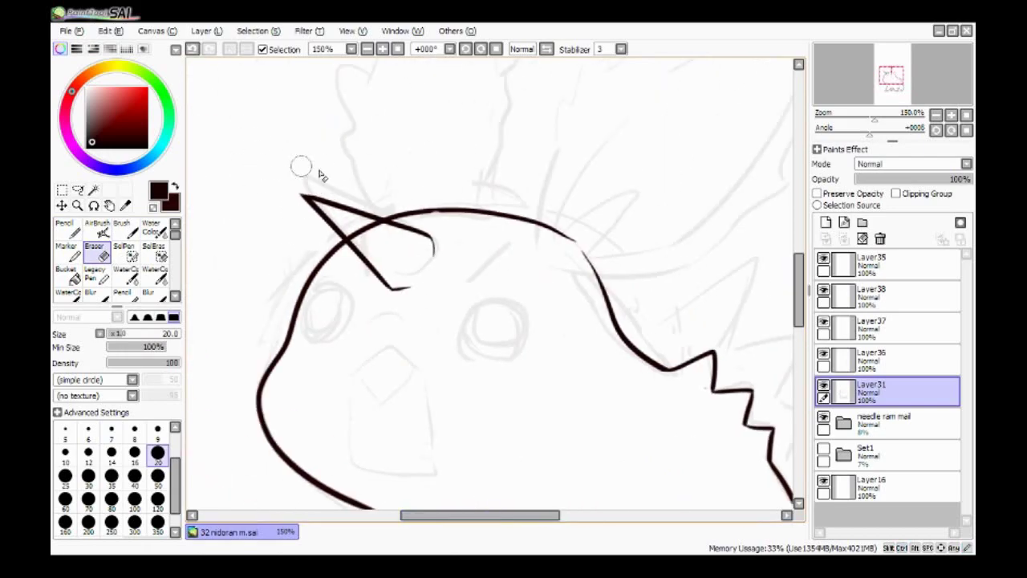
key(ctrl+minus)
key(ctrl+minus)
key(ctrl+plus)
key(n)
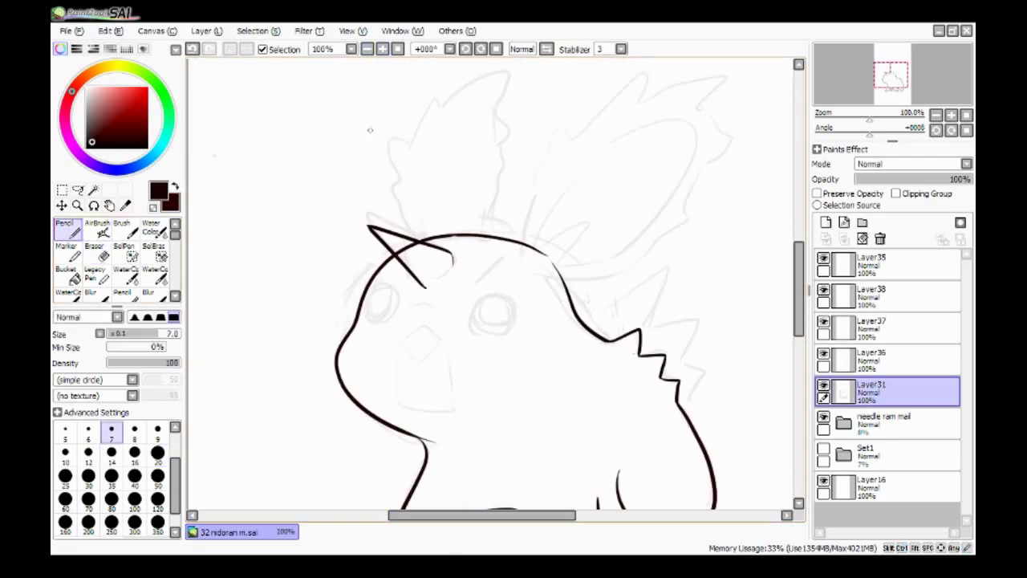
Lasso the horn on Layer31 and cut and paste it onto its own layer.
key(ctrl+plus)
key(ctrl+minus)
key(ctrl+minus)
key(a)
drag(355, 241, 353, 238)
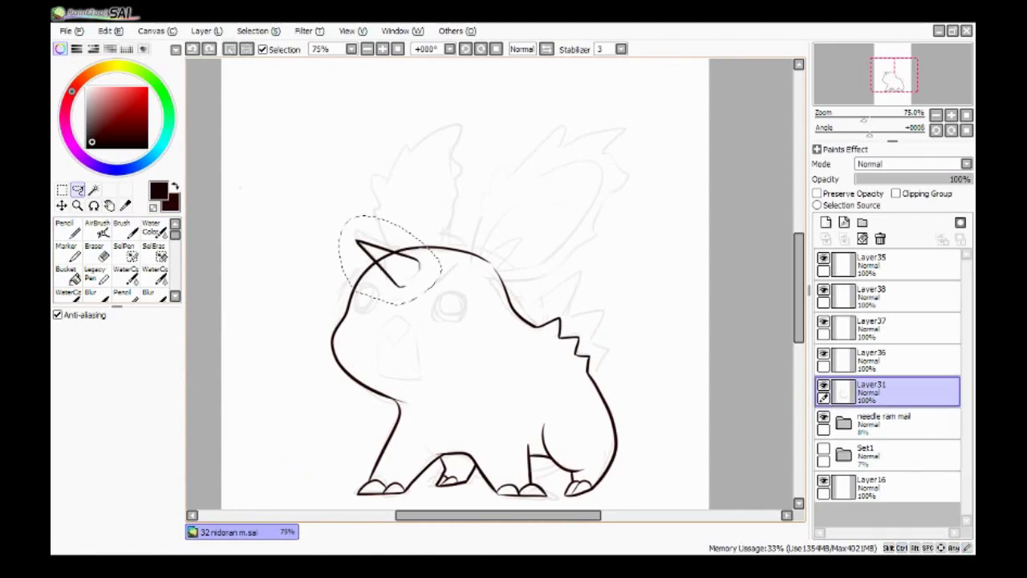
key(ctrl+x)
key(ctrl+v)
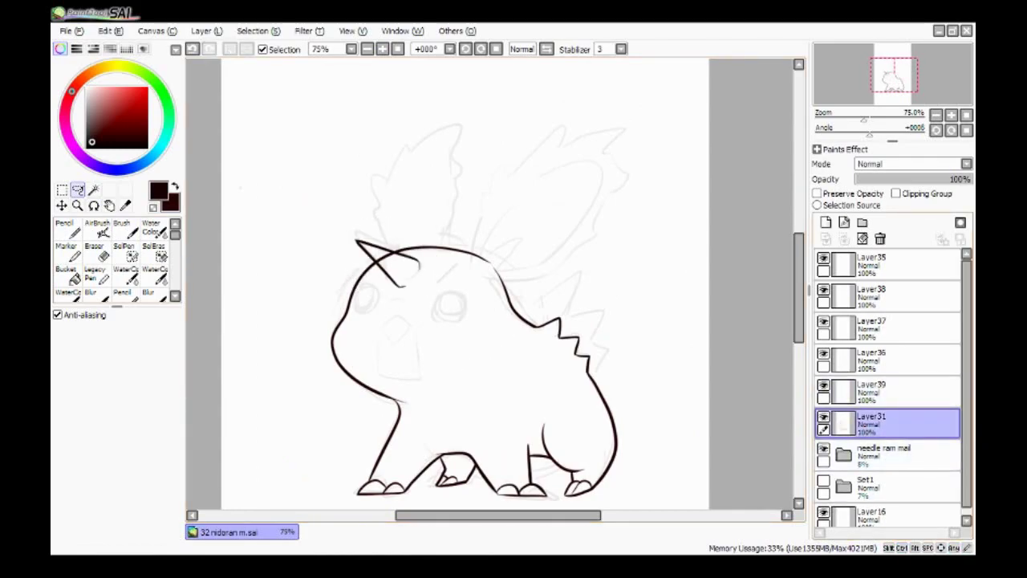
Erase the head outline running through the horn and clean up the horn's edges on Layer39.
key(ctrl+plus)
key(e)
click(866, 356)
click(866, 392)
key(n)
key(ctrl+plus)
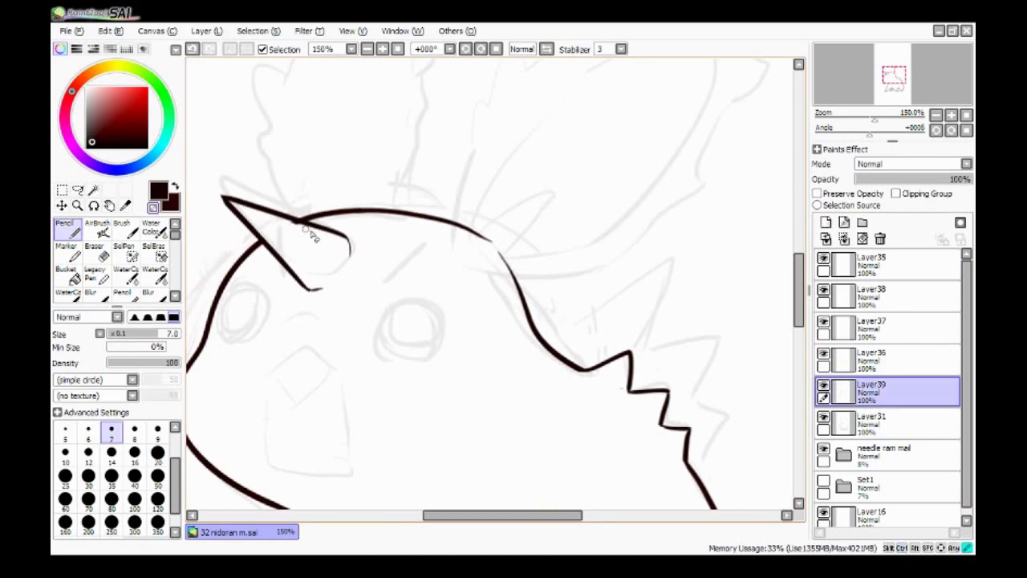
key(ctrl+minus)
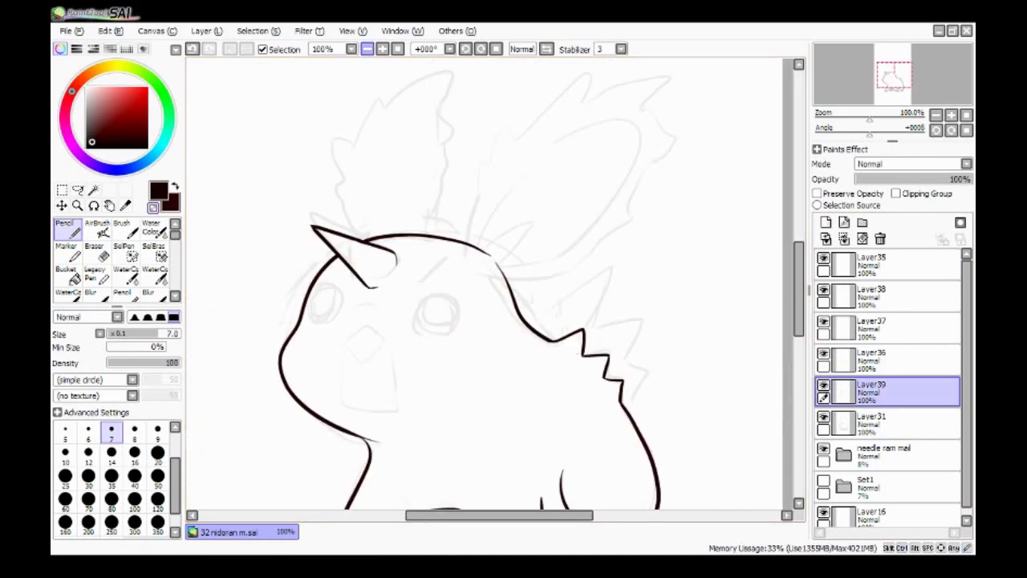
scroll(777, 304, down, 3)
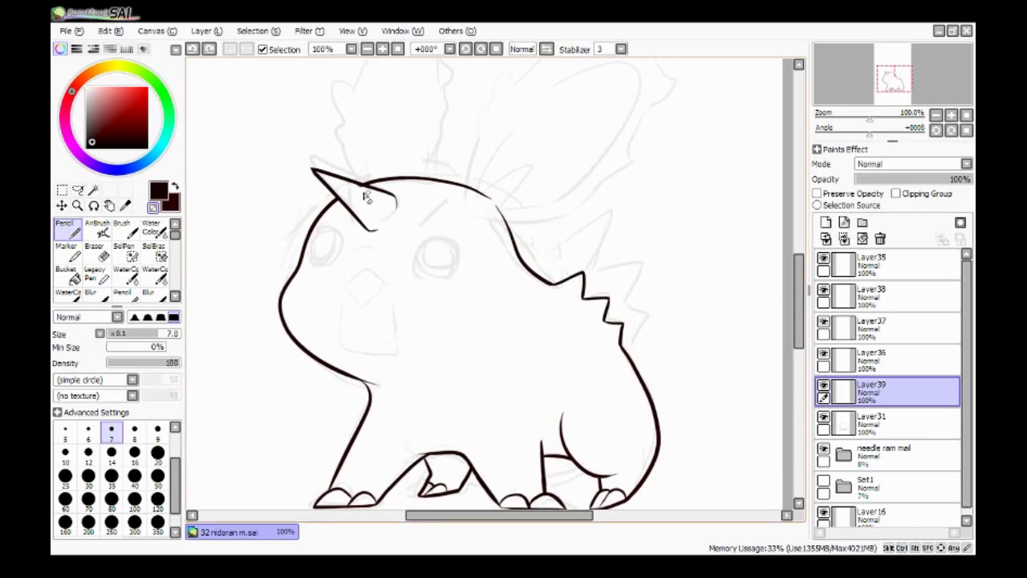
Try to rotate the forehead horn's linework on Layer39 with a free transform.
key(ctrl+t)
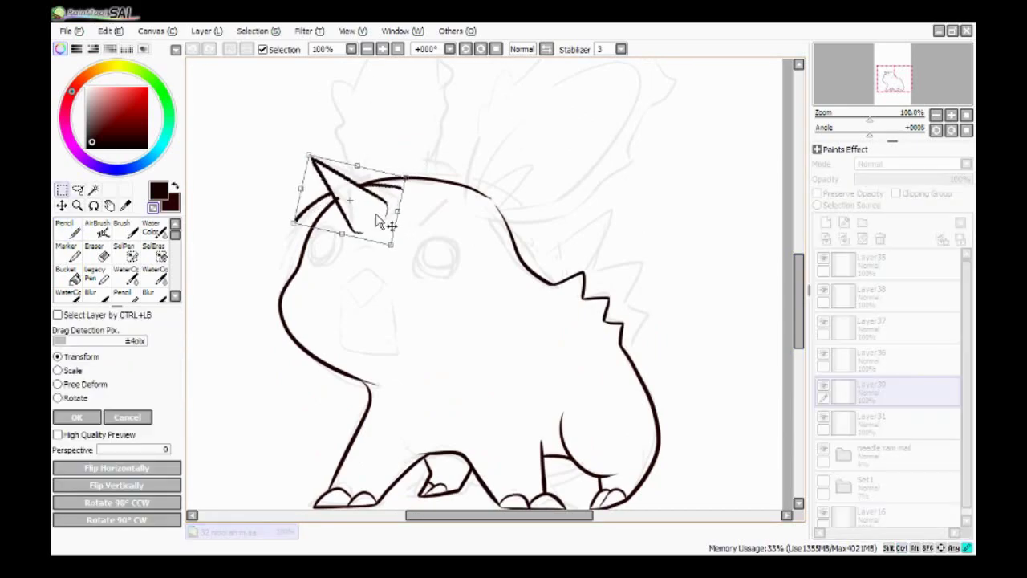
key(Return)
key(ctrl+z)
key(ctrl+minus)
key(ctrl+z)
Ink the large outer back spikes beyond the small zigzag edge on Layer39 and adjust their placement with a free transform.
scroll(450, 289, right, 3)
mouse_move(463, 306)
mouse_down()
mouse_move(548, 258)
mouse_move(527, 301)
mouse_up()
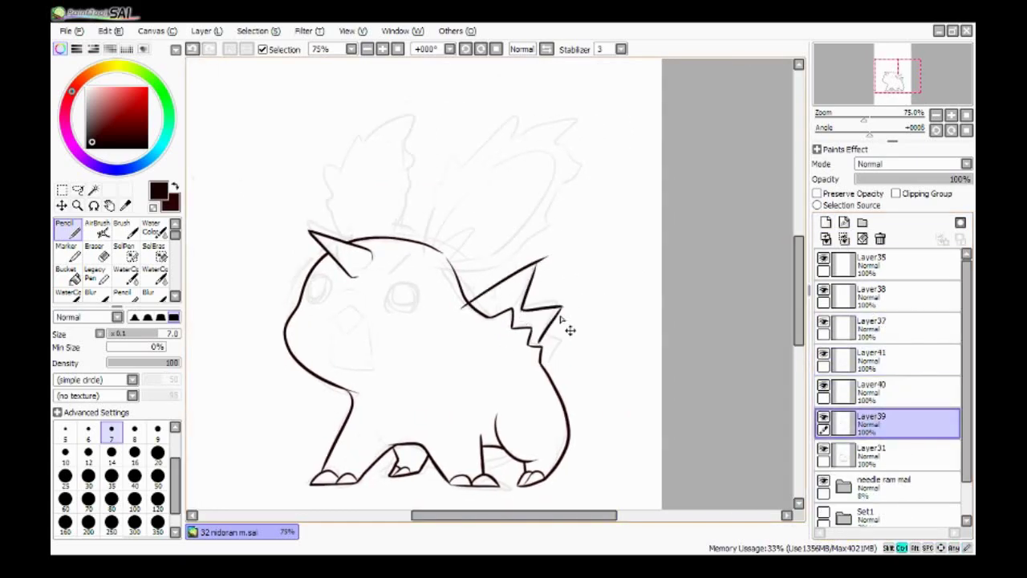
key(ctrl+t)
key(Return)
Erase the overshooting lines at the tips and ends of the large back spikes.
key(e)
key(ctrl+plus)
key(ctrl+plus)
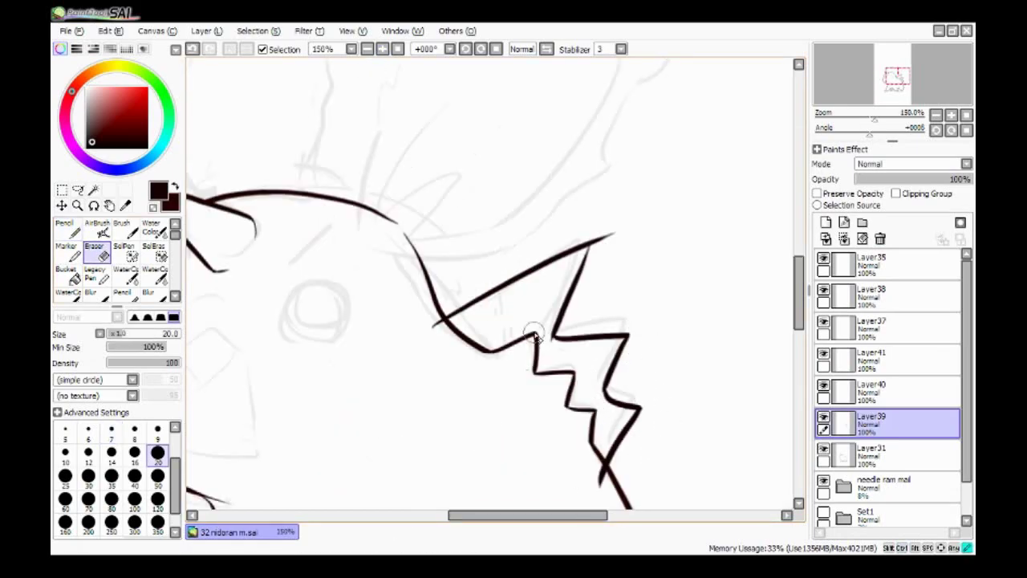
scroll(544, 255, right, 3)
key(ctrl+minus)
key(ctrl+minus)
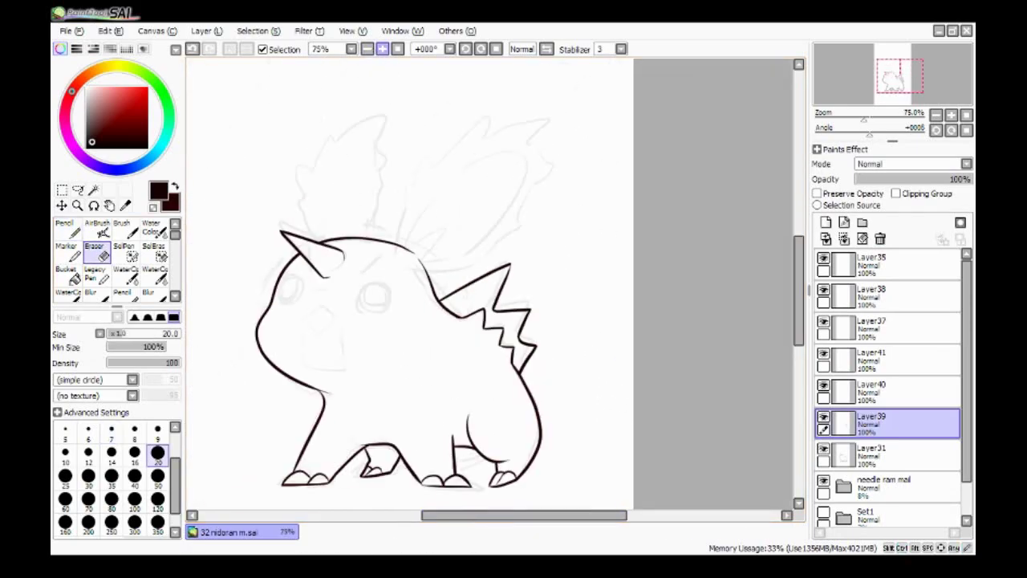
Ink the jagged front edge of the right ear on Layer40 and undo the strokes along its far edge.
key(n)
scroll(562, 525, left, 2)
scroll(561, 525, right, 3)
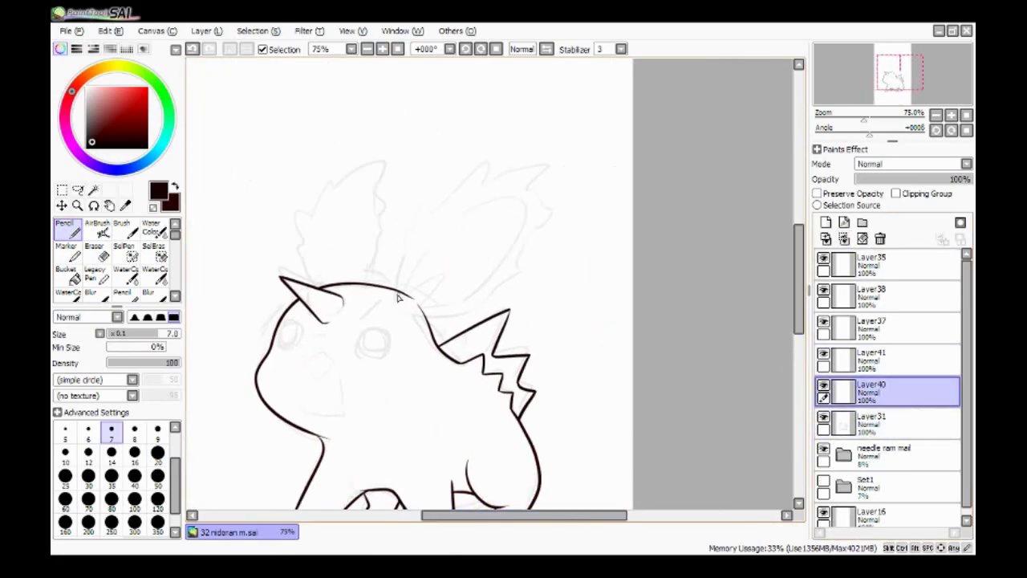
key(ctrl+z)
mouse_move(403, 258)
mouse_down()
mouse_move(424, 210)
mouse_move(438, 222)
mouse_move(480, 183)
mouse_up()
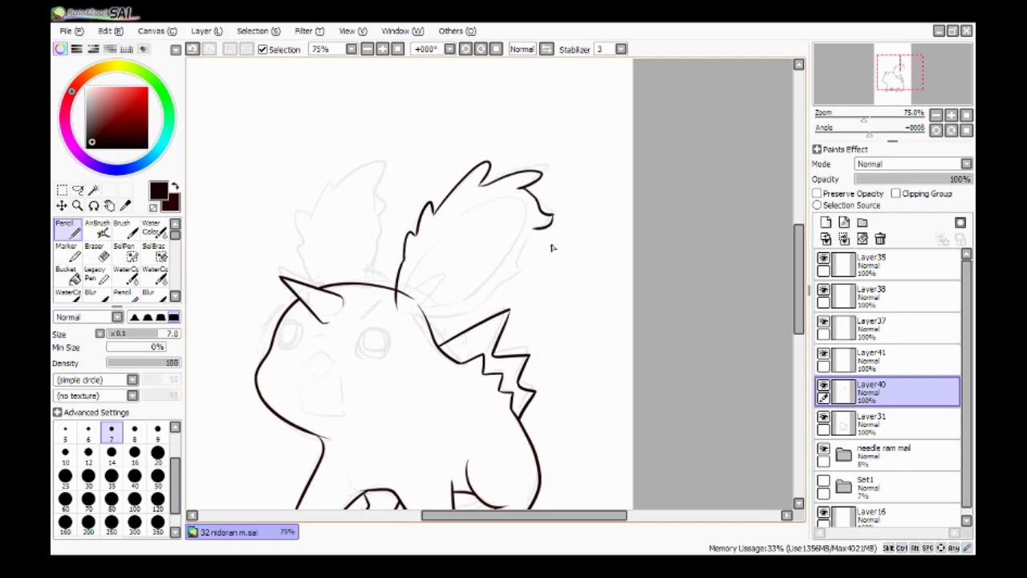
drag(529, 260, 481, 305)
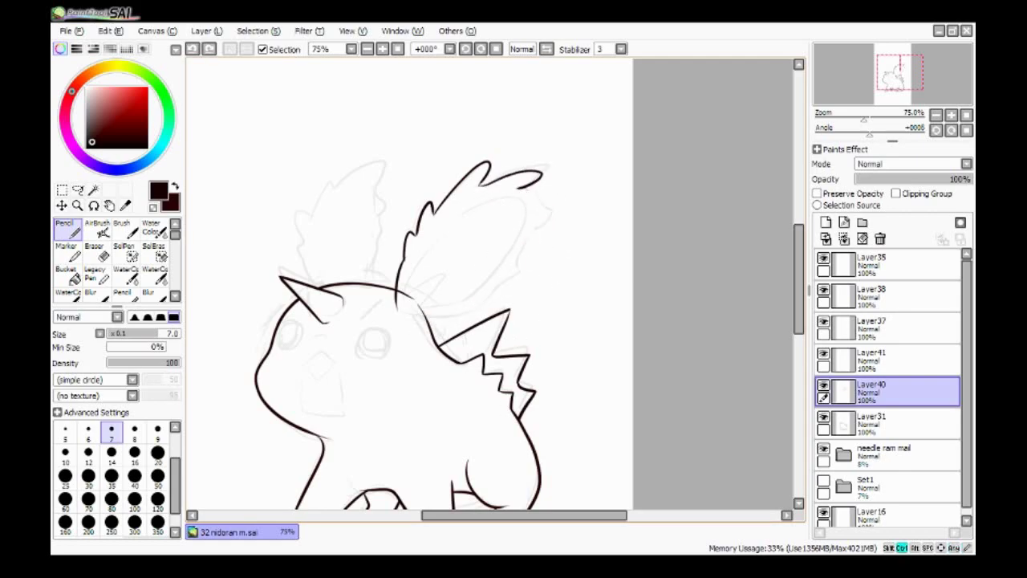
scroll(519, 295, up, 1)
key(ctrl+z)
Ink the oval inner shape of the right ear on Layer41 and nudge it into place with a free transform.
click(883, 357)
drag(378, 306, 382, 312)
key(ctrl+z)
key(ctrl+z)
key(ctrl+z)
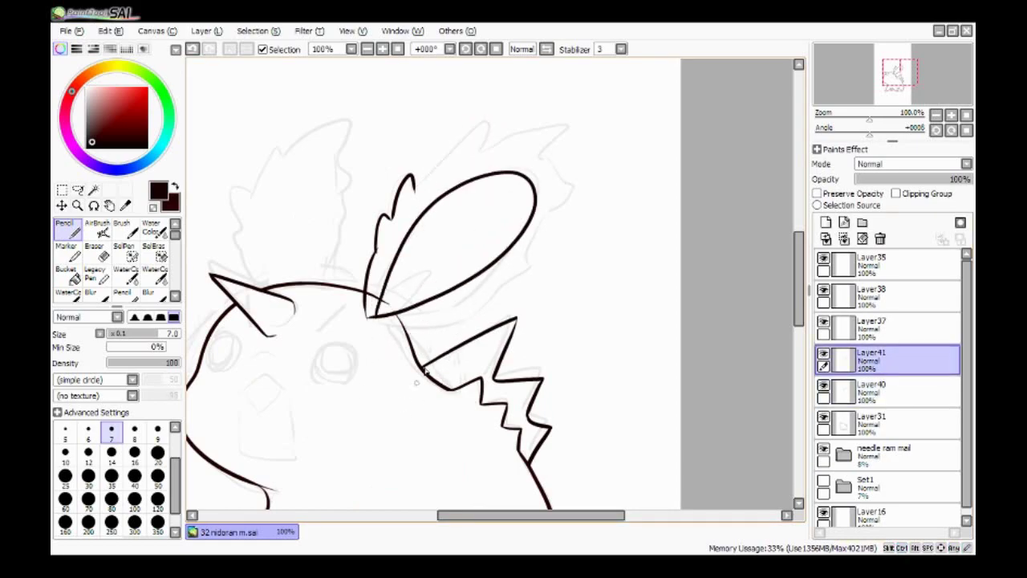
key(ctrl+t)
key(Escape)
Move Layer40 above Layer41 and finish inking the right ear's jagged outer outline down to its base.
click(883, 389)
drag(883, 393, 882, 361)
click(883, 328)
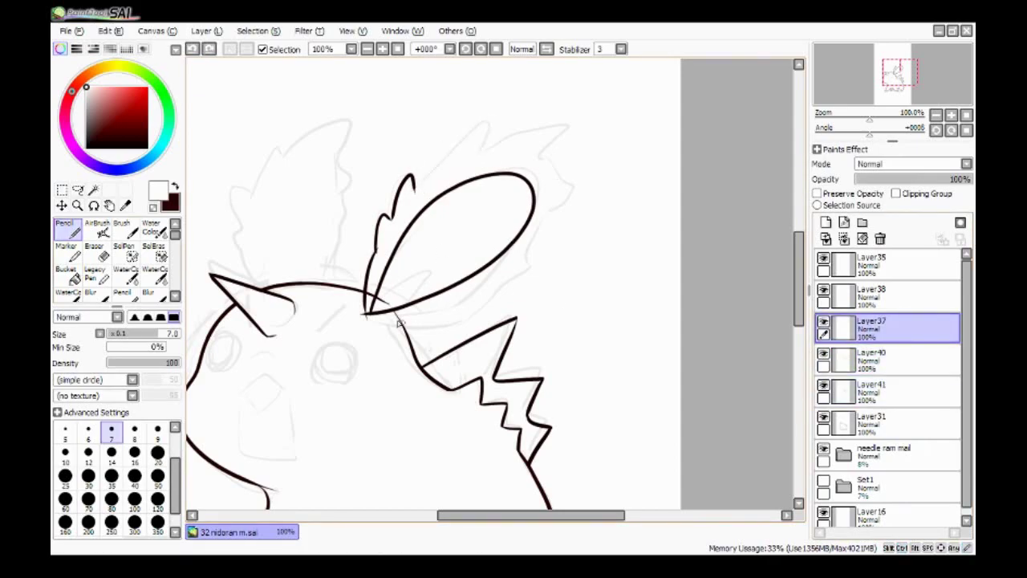
key(ctrl+z)
mouse_move(414, 175)
mouse_down()
mouse_move(562, 136)
mouse_move(575, 205)
mouse_move(507, 277)
mouse_up()
click(883, 360)
click(883, 328)
key(Down)
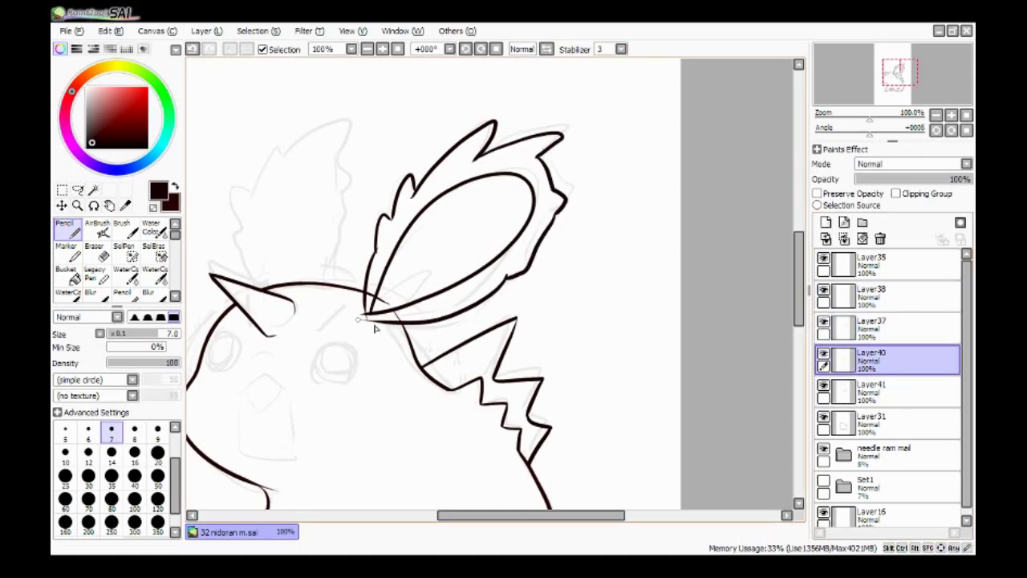
Select the lower edge of the right ear on Layer40 and reposition it closer to the inner oval with a free transform.
key(m)
drag(366, 273, 516, 356)
key(ctrl+t)
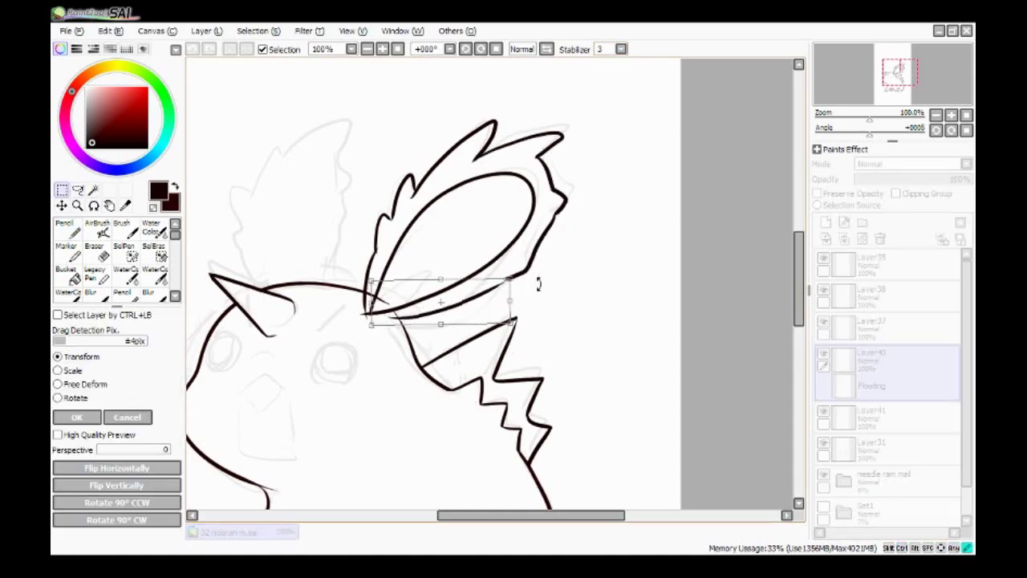
key(Return)
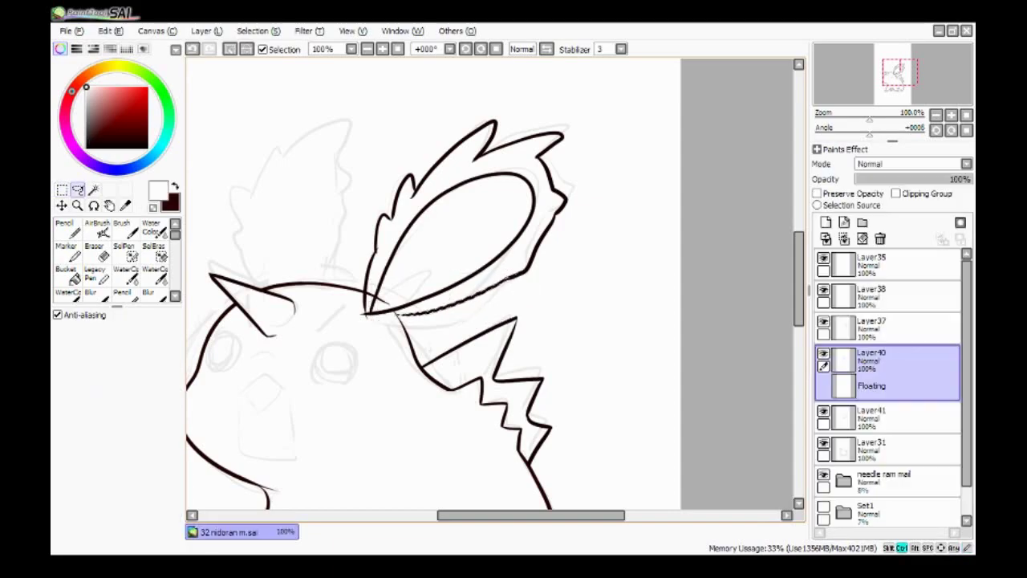
Clean up the line joints of the right ear's outline with the eraser and merge Layer37 and Layer40 into Layer41.
click(96, 251)
key(ctrl+plus)
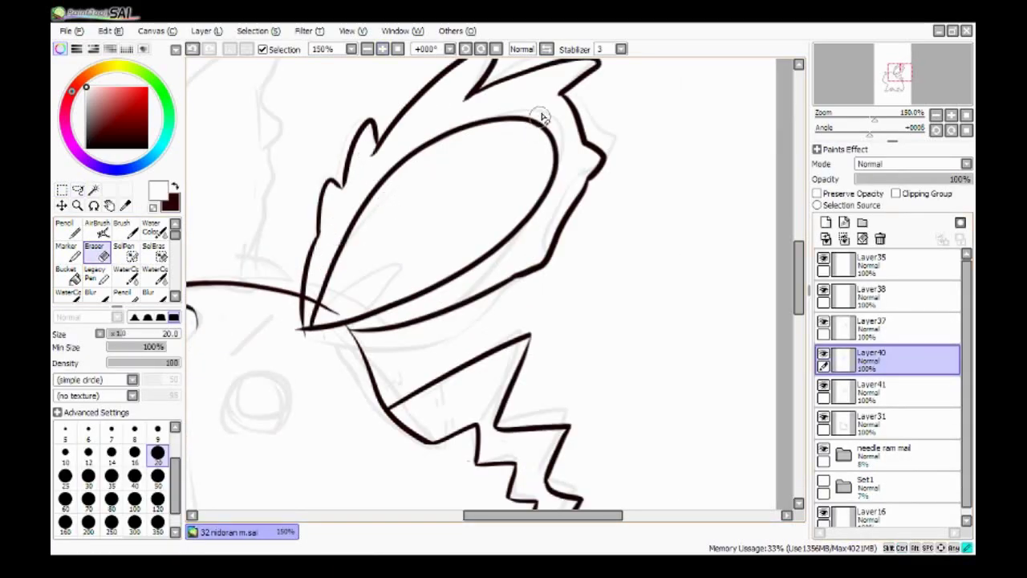
key(ctrl+z)
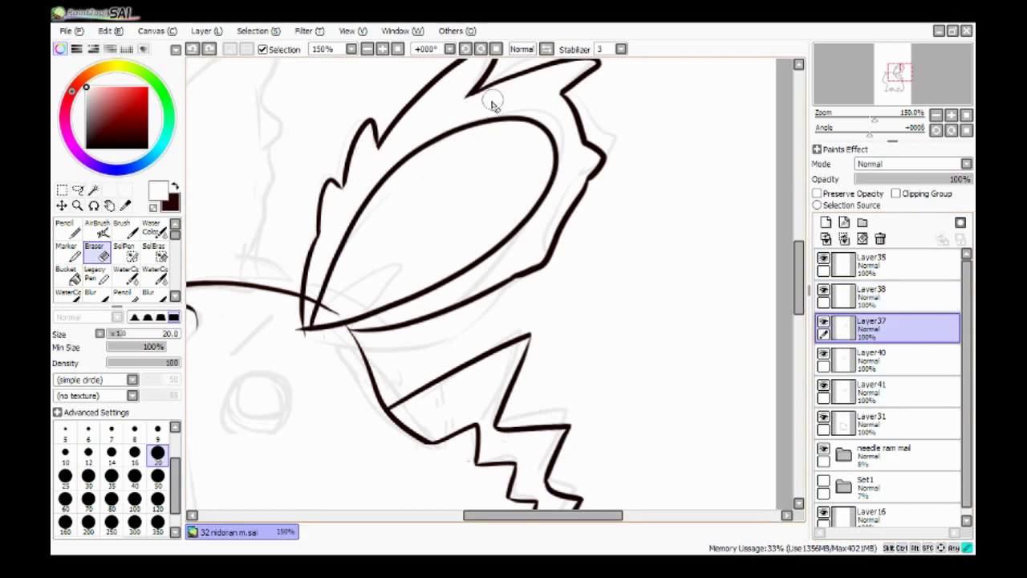
key(ctrl+minus)
key(ctrl+z)
key(ctrl+z)
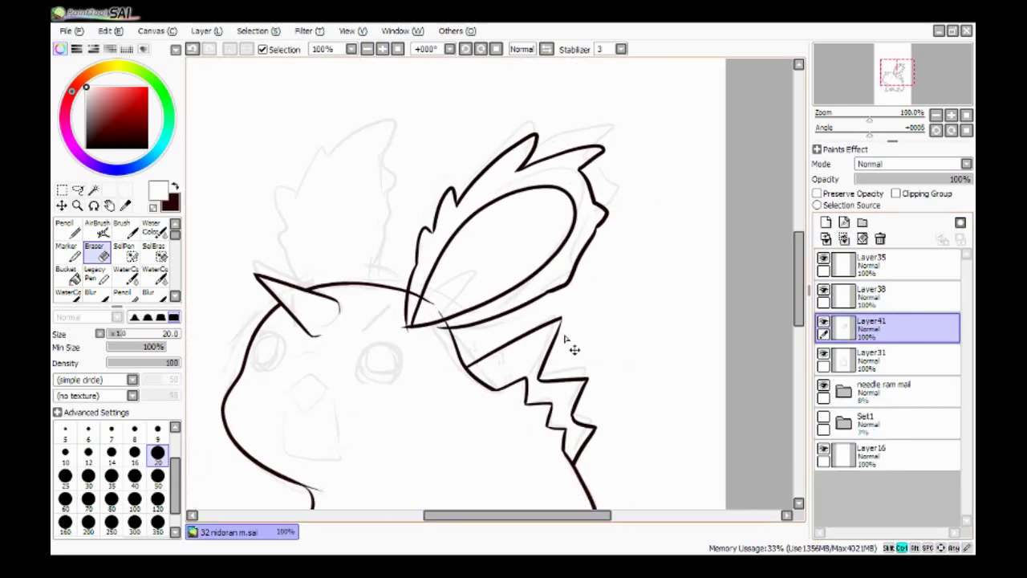
key(ctrl+z)
Ink a pointed fur tuft at the base of the right ear on Layer38.
click(68, 229)
alt+click(354, 314)
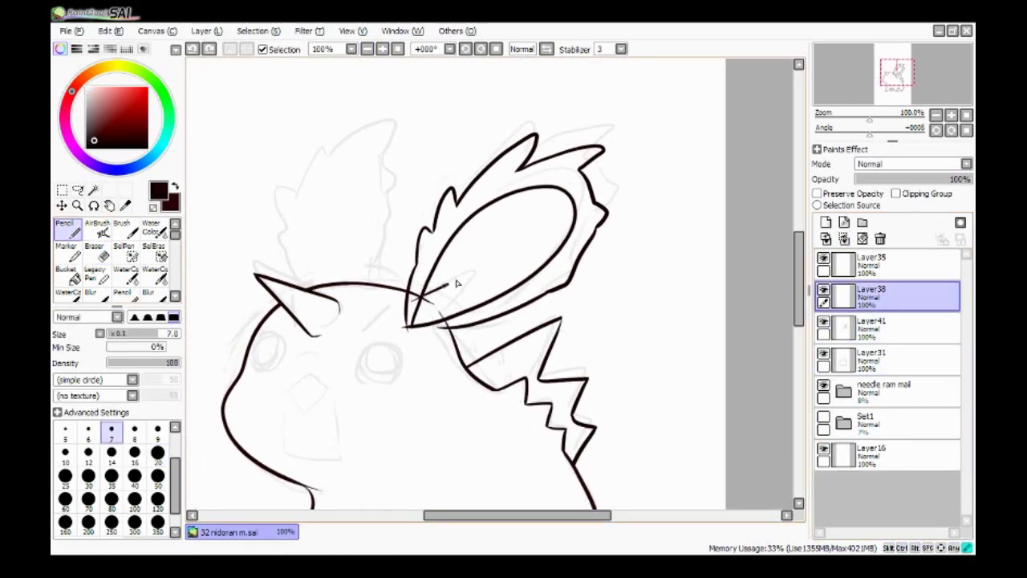
drag(410, 301, 440, 317)
Erase the ear lines covered by the fur tuft and the overshoots below the ear's base on Layer41.
key(ctrl+plus)
key(e)
key(Down)
drag(390, 378, 372, 365)
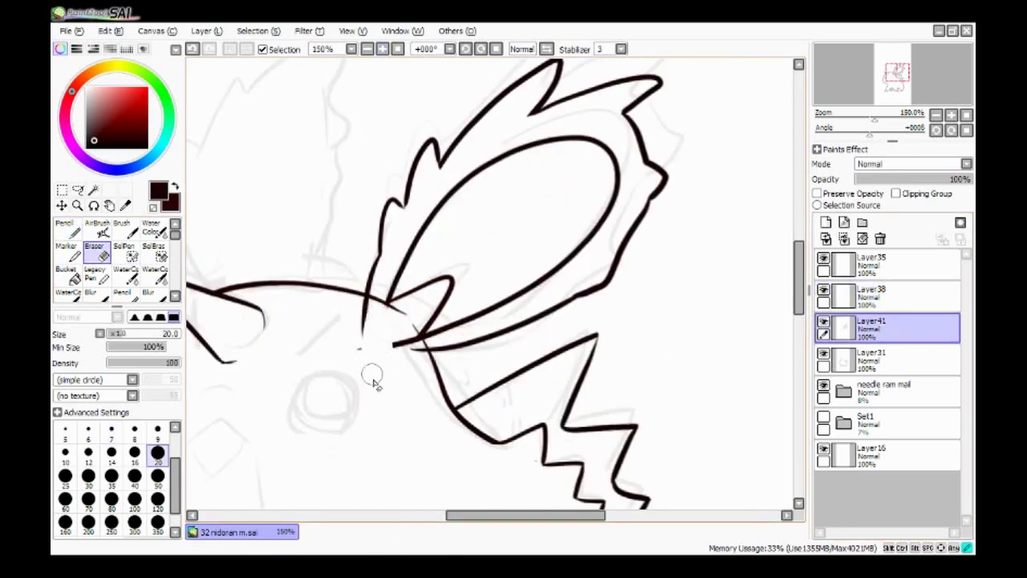
mouse_move(395, 314)
mouse_down()
mouse_move(410, 362)
mouse_move(351, 297)
mouse_move(374, 332)
mouse_up()
key(bracketleft)
key(bracketleft)
key(bracketleft)
key(bracketleft)
key(bracketleft)
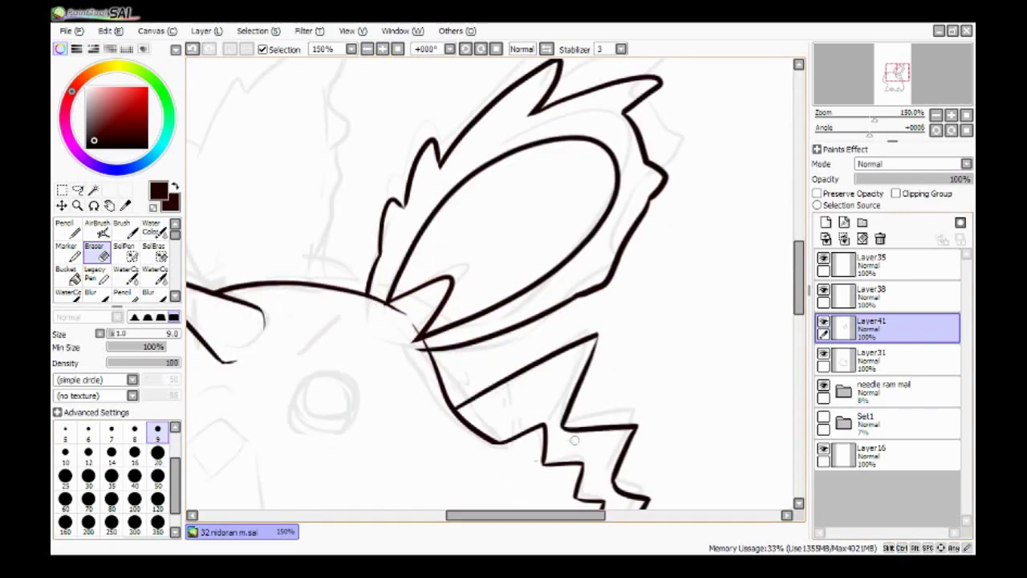
Erase the head outline running across the right ear's base on Layer31 using eraser size 20.
click(157, 452)
click(871, 358)
drag(376, 291, 401, 309)
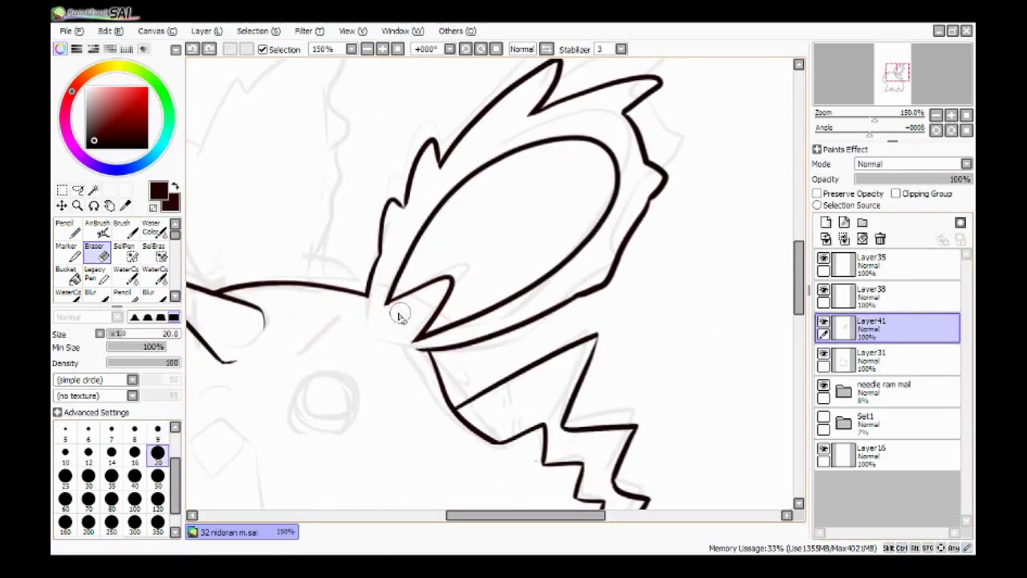
Ink the jagged outline of the left ear on a new layer above Layer31.
key(ctrl+minus)
key(ctrl+shift+n)
key(ctrl+plus)
key(n)
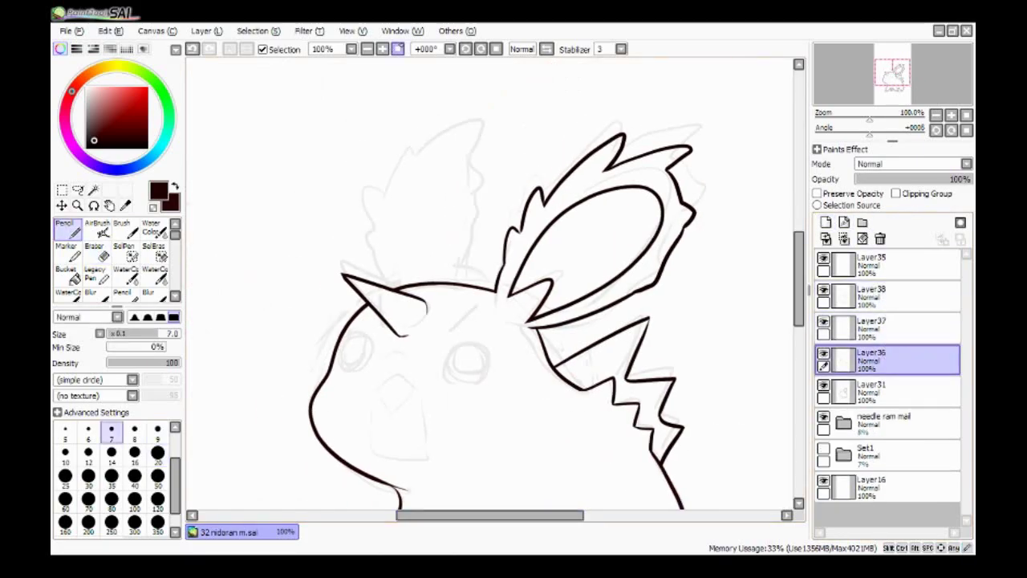
mouse_move(281, 371)
mouse_down()
mouse_move(270, 241)
mouse_move(401, 113)
mouse_move(321, 113)
mouse_move(442, 103)
mouse_up()
mouse_move(442, 103)
mouse_down()
mouse_move(423, 145)
mouse_move(457, 154)
mouse_up()
mouse_move(458, 154)
mouse_down()
mouse_move(257, 153)
mouse_move(409, 171)
mouse_move(425, 199)
mouse_move(518, 199)
mouse_up()
mouse_move(524, 178)
mouse_down()
mouse_move(526, 263)
mouse_move(451, 376)
mouse_up()
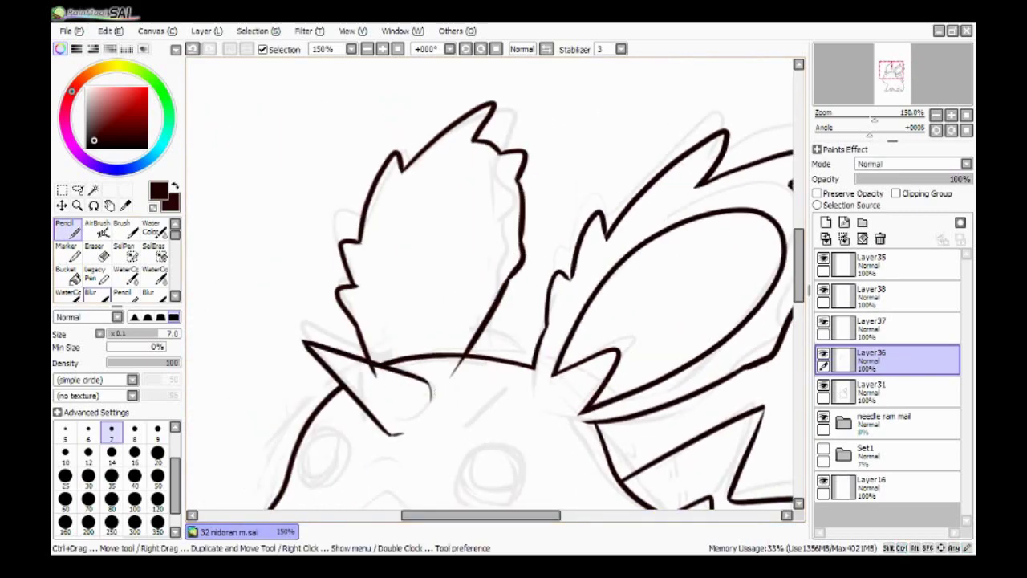
key(e)
key(ctrl+z)
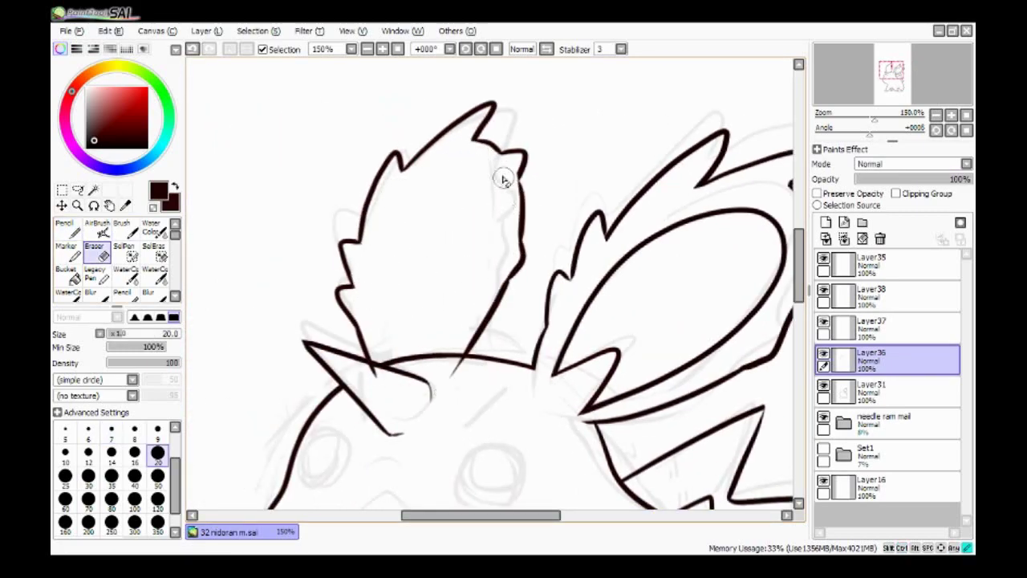
Try to tilt the left ear by selecting it and applying a free transform.
scroll(508, 188, down, 3)
key(m)
drag(295, 195, 396, 336)
key(ctrl+t)
mouse_move(399, 186)
mouse_down()
mouse_move(404, 194)
mouse_move(391, 191)
mouse_up()
key(Return)
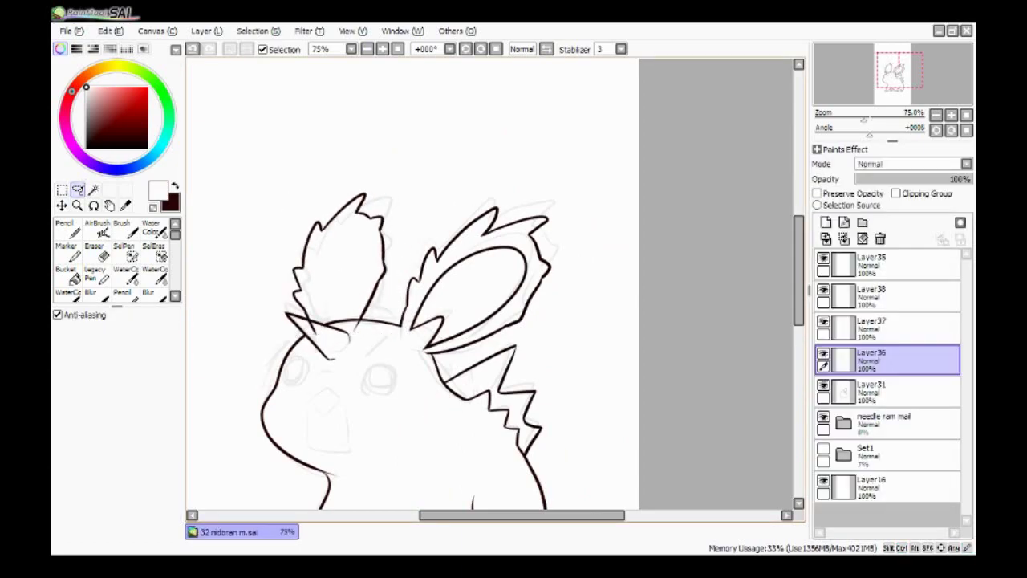
key(ctrl+z)
Lasso the left ear on Layer36, adjust it with a free transform and erase the overshooting lines at its base.
key(m)
drag(358, 285, 378, 213)
key(ctrl+t)
key(Return)
scroll(281, 234, up, 1)
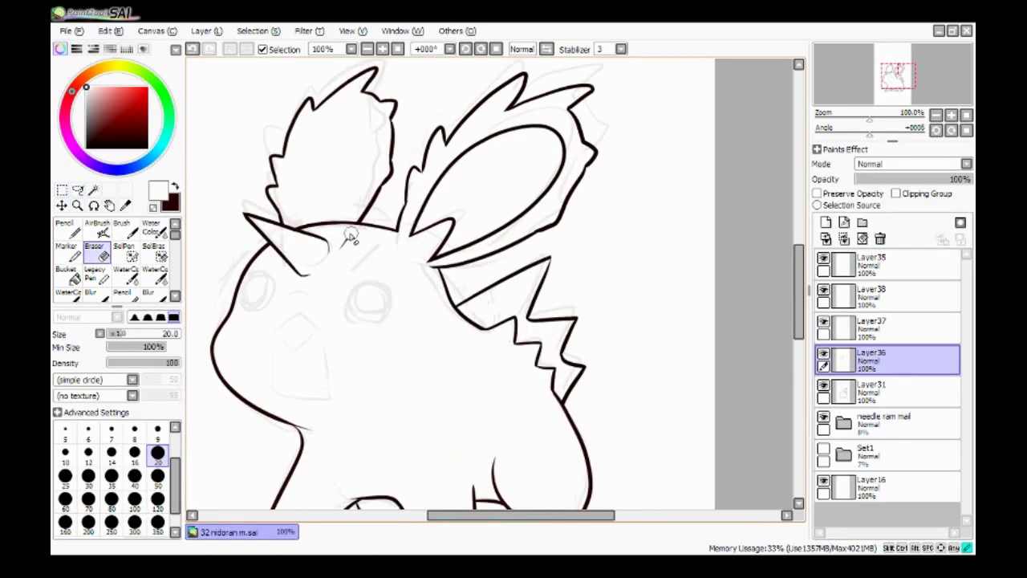
Merge the left ear's Layer36 down into Layer31.
key(n)
scroll(361, 236, down, 1)
scroll(361, 237, up, 1)
click(880, 239)
scroll(361, 236, up, 1)
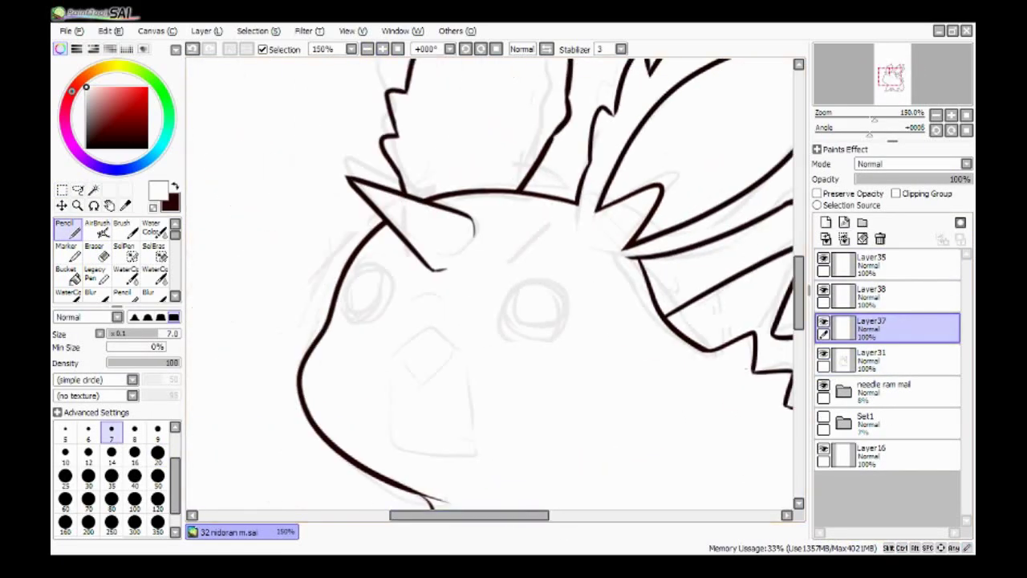
Ink the nostrils and the open mouth's outline on Layer37 and erase the overshoots at the mouth's lower corner.
scroll(471, 455, right, 2)
mouse_move(414, 358)
mouse_down()
mouse_move(351, 359)
mouse_move(427, 444)
mouse_up()
drag(414, 353, 431, 473)
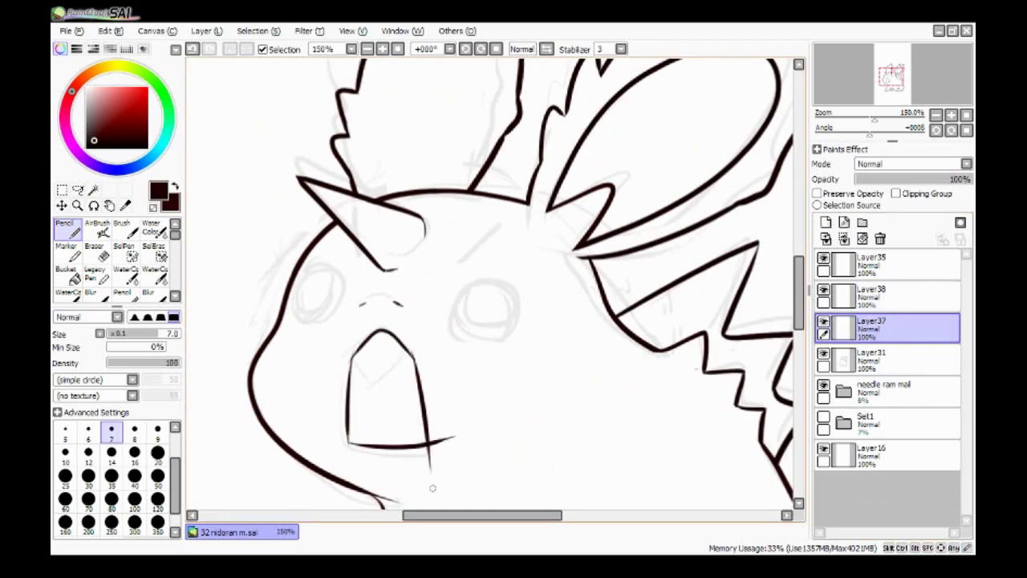
key(e)
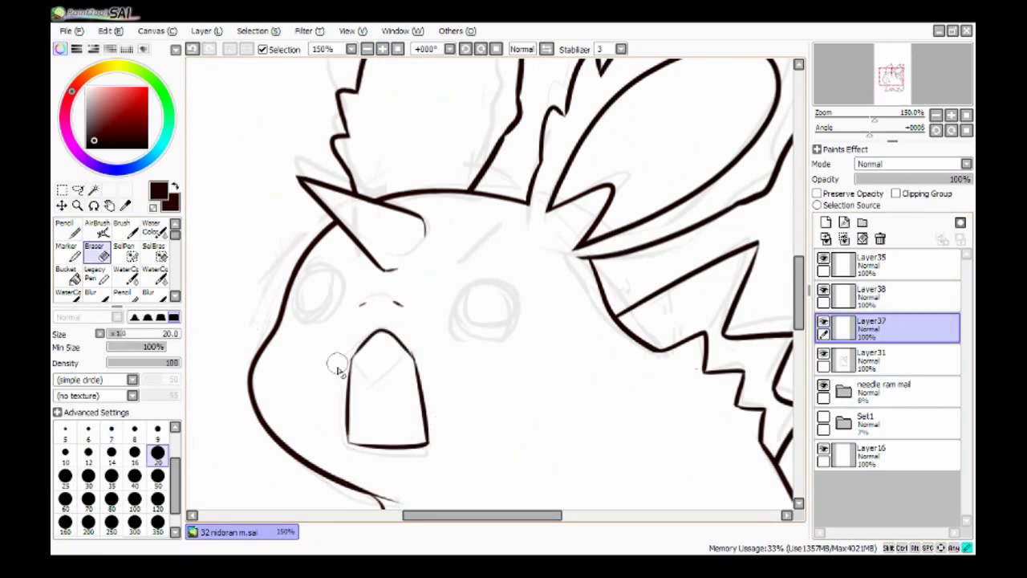
Ink a V-shaped line inside the upper part of the mouth on Layer38 and erase its overshooting ends.
key(n)
click(871, 293)
drag(355, 343, 390, 395)
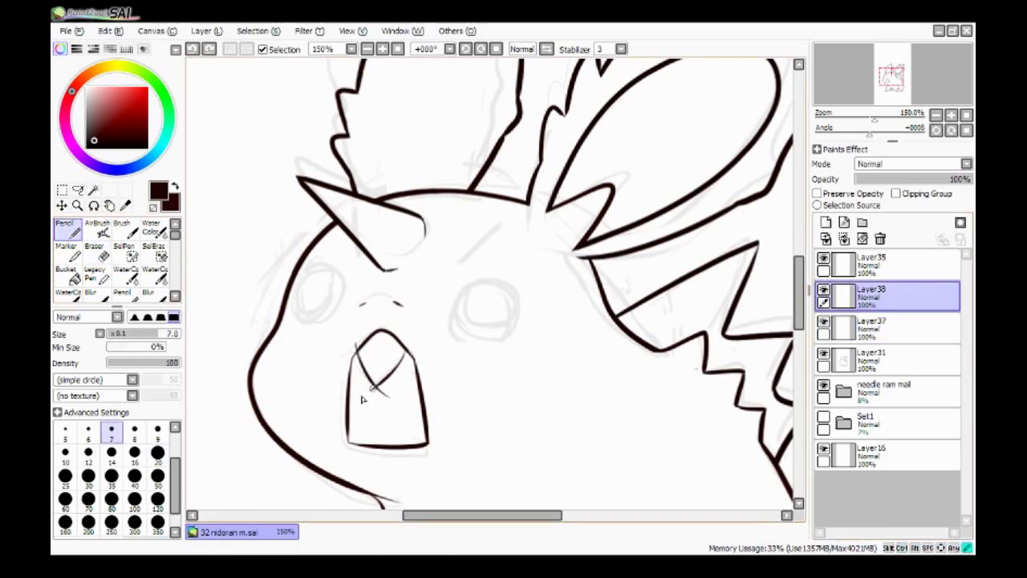
drag(406, 355, 366, 393)
key(e)
key(n)
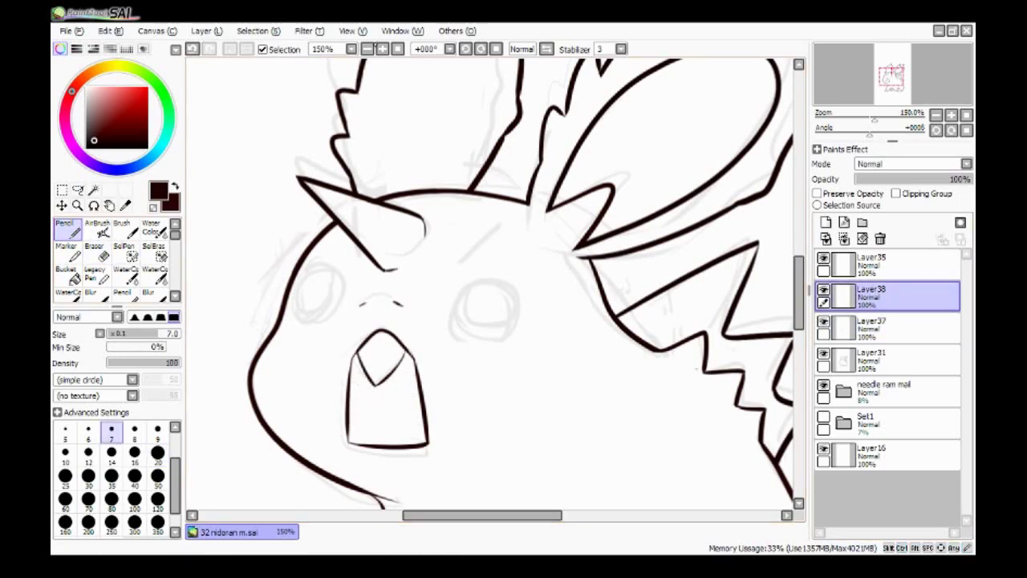
Paint both eyes as solid dark shapes on a new layer above Layer31 with pencil sizes 50 and 35.
key(Page_Down)
key(ctrl+shift+n)
click(134, 476)
click(489, 305)
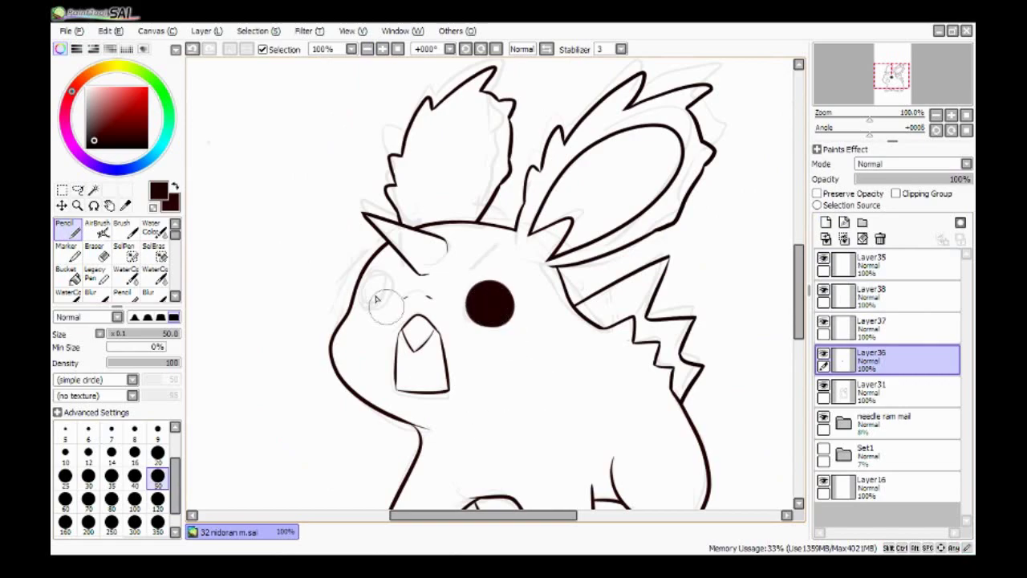
click(377, 294)
key(ctrl+z)
click(112, 476)
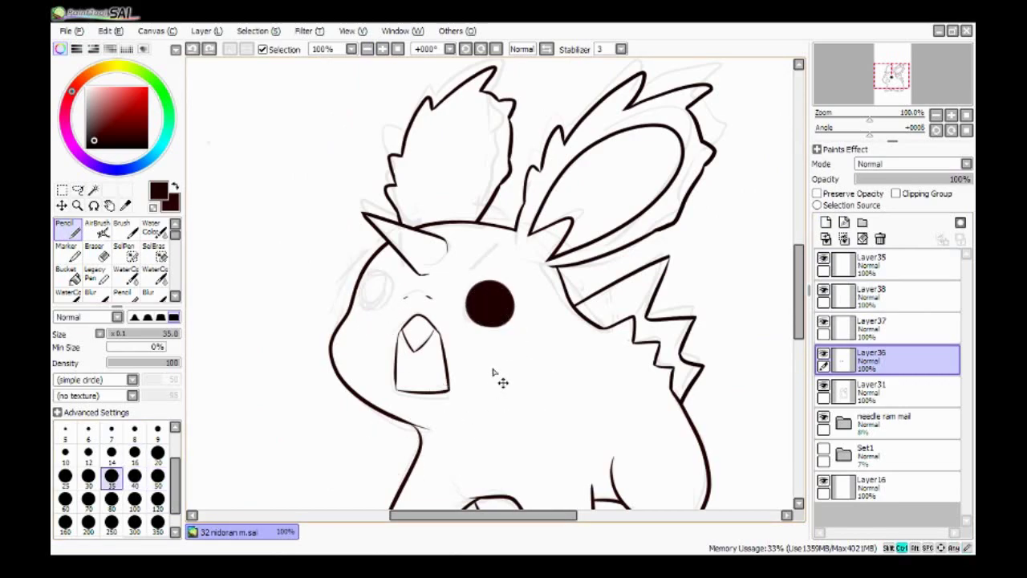
key(ctrl+z)
drag(373, 287, 381, 295)
drag(482, 291, 491, 302)
Select the left eye and adjust its shape and angle with a free transform.
key(m)
drag(354, 269, 377, 298)
key(ctrl+t)
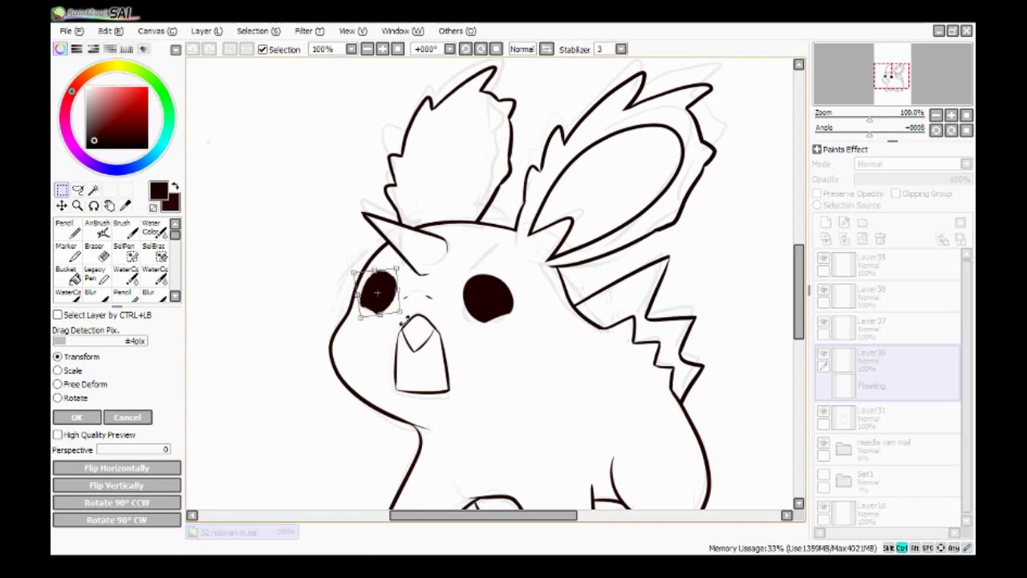
key(Return)
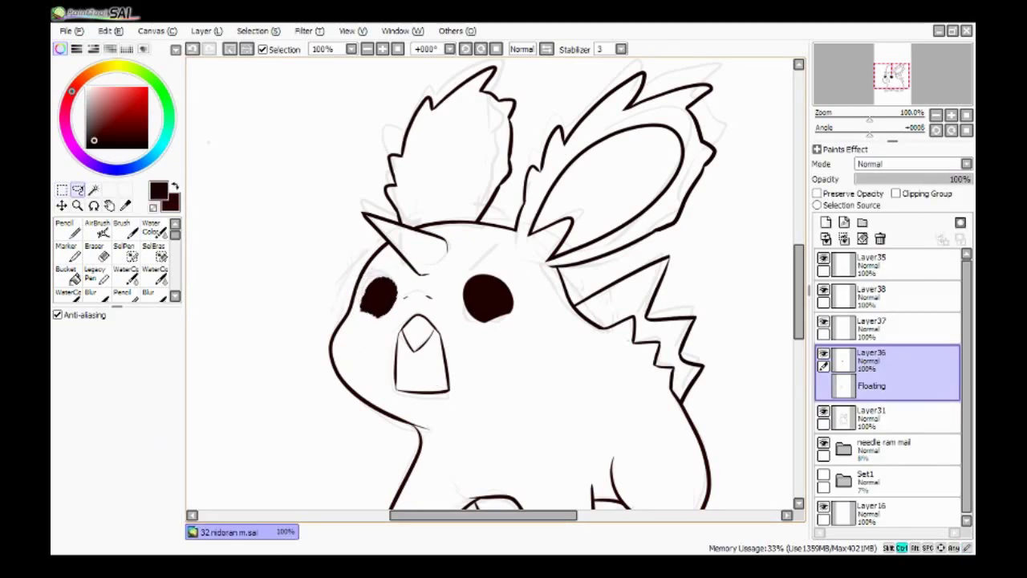
Ink the angled eyebrow lines above both eyes with pencil size 7 and hide the needle ram mail sketch folder.
key(n)
scroll(494, 430, down, 1)
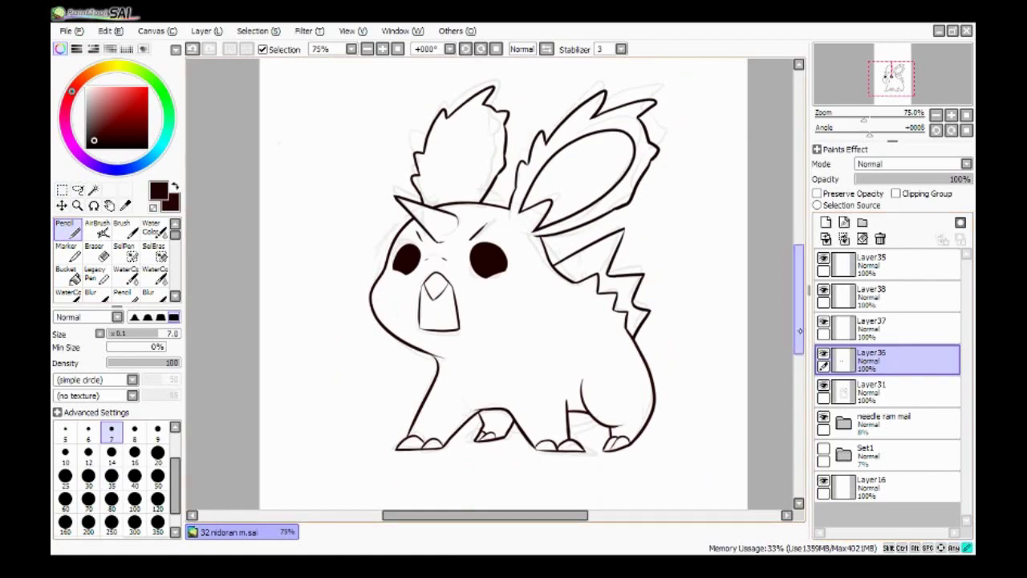
scroll(494, 284, up, 1)
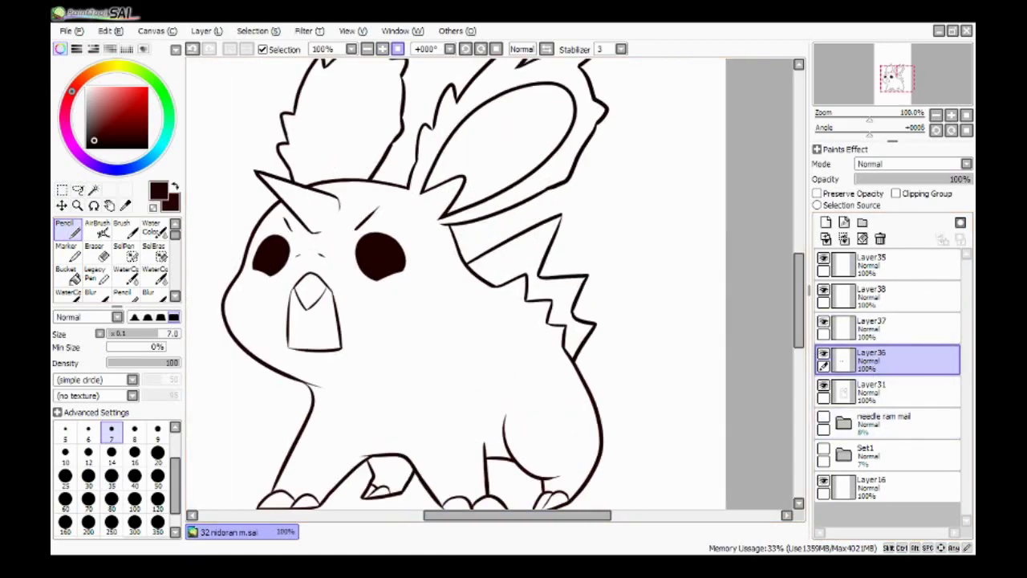
Preserve the opacity of Layer36 and draw a thin white slit across each dark eye, trimming it with the sampled dark eye color.
click(817, 193)
click(86, 87)
scroll(386, 249, up, 1)
drag(273, 245, 321, 245)
drag(425, 249, 497, 249)
scroll(495, 284, down, 2)
drag(414, 296, 385, 295)
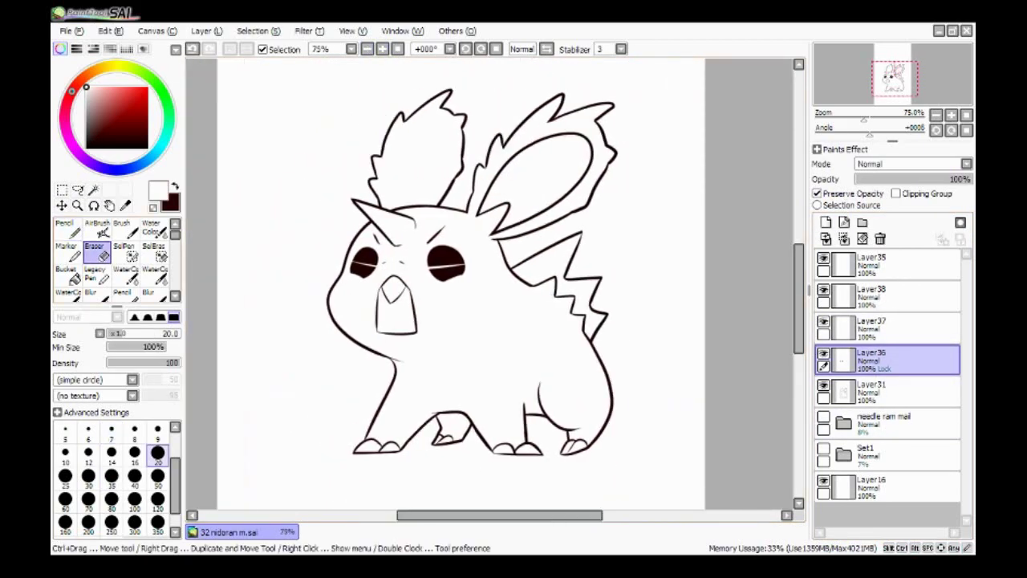
alt+click(386, 295)
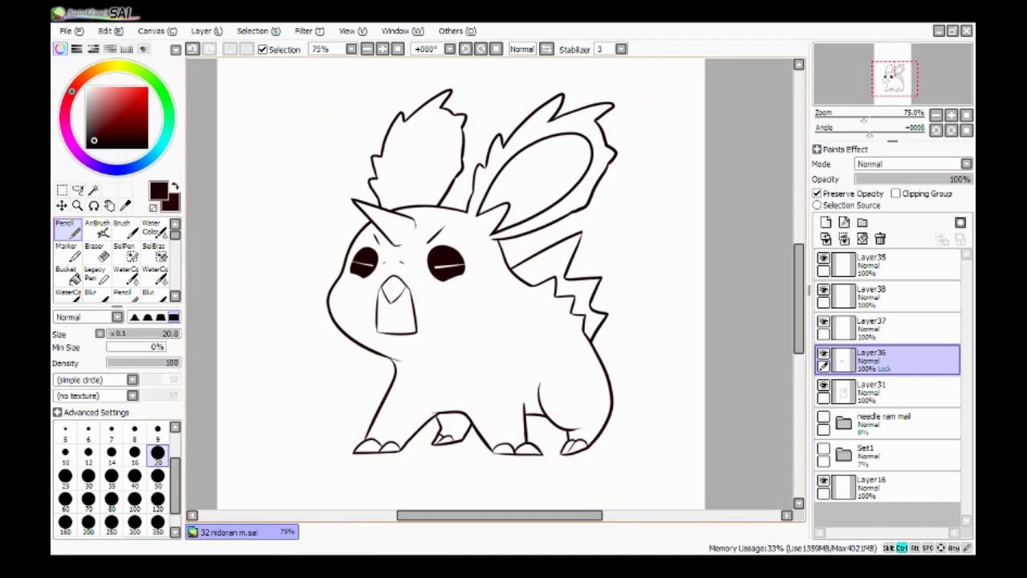
Merge the eye layer Layer36 into the Layer31 line art and gather the drawing's layers inside the needle ram mail folder.
click(844, 238)
drag(875, 359, 882, 421)
click(890, 359)
click(883, 392)
Set Layer31 as the selection source and add two new layers for coloring in the folder.
click(817, 205)
click(826, 223)
click(825, 222)
Select the body, horn, outer ears and spikes from the line art and fill them with light pinkish purple on Layer40 using pencil size 350.
click(94, 190)
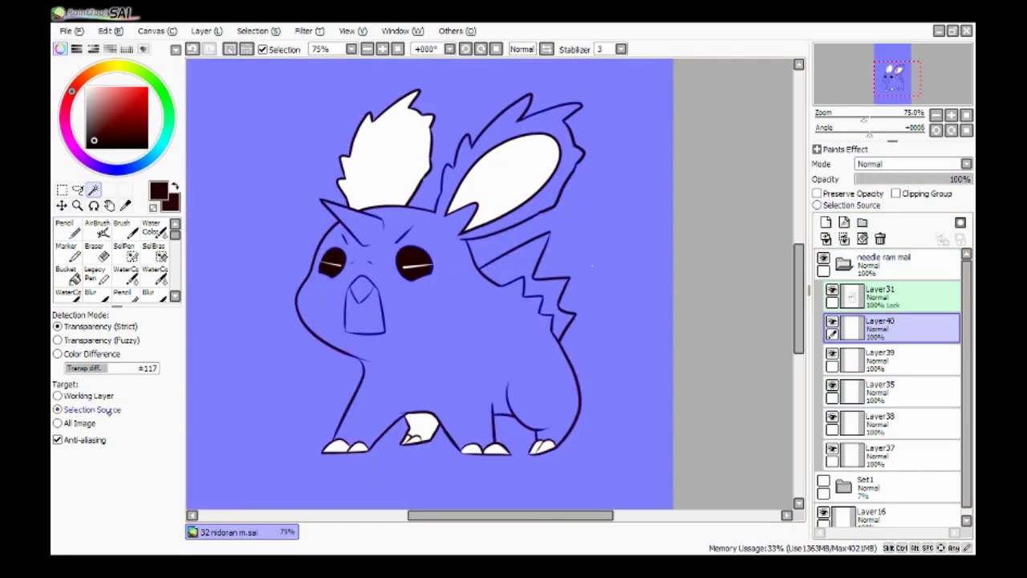
click(377, 224)
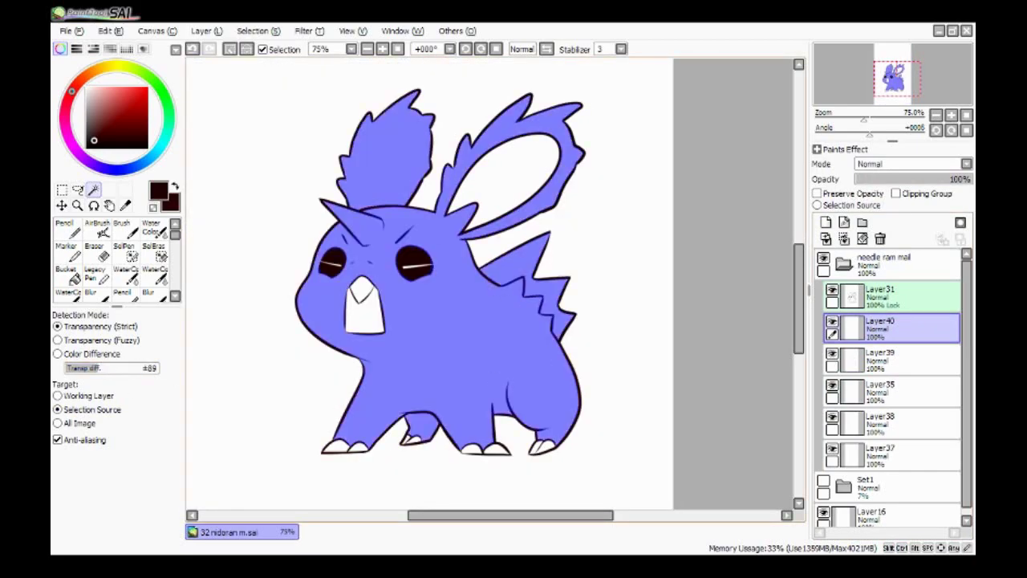
click(67, 229)
click(69, 133)
click(96, 98)
drag(495, 251, 617, 397)
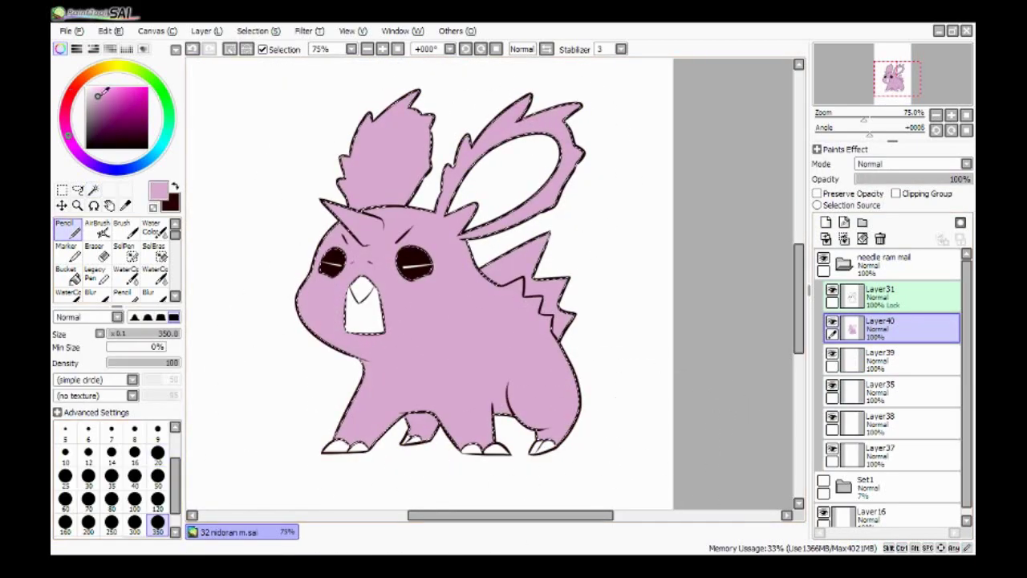
Paint darker pink cheek patches with pencil size 50 and shade the horn, chin and legs with size 20 on Layer40.
click(97, 96)
click(157, 475)
drag(431, 287, 449, 298)
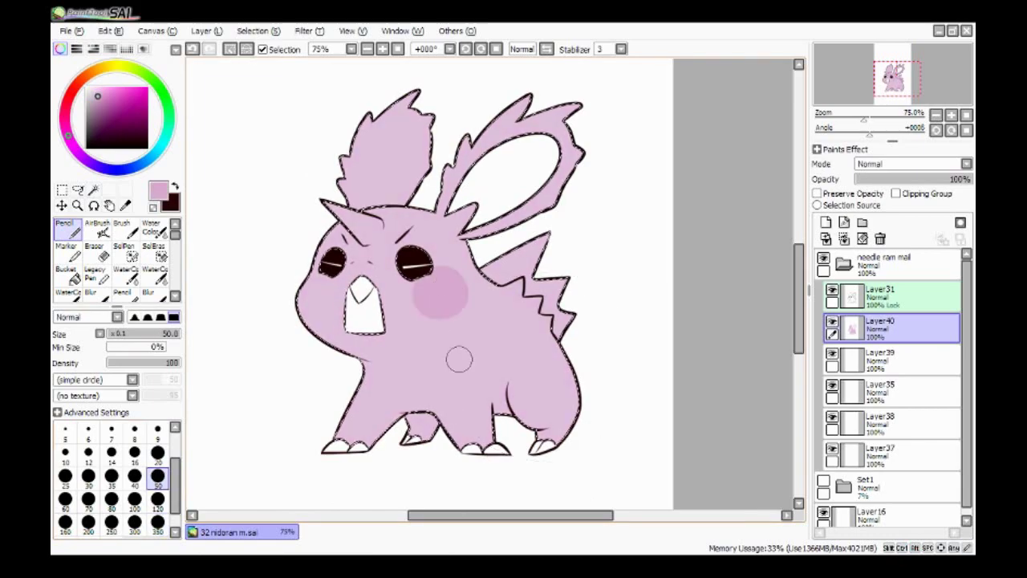
drag(311, 282, 323, 295)
click(158, 452)
drag(355, 197, 405, 195)
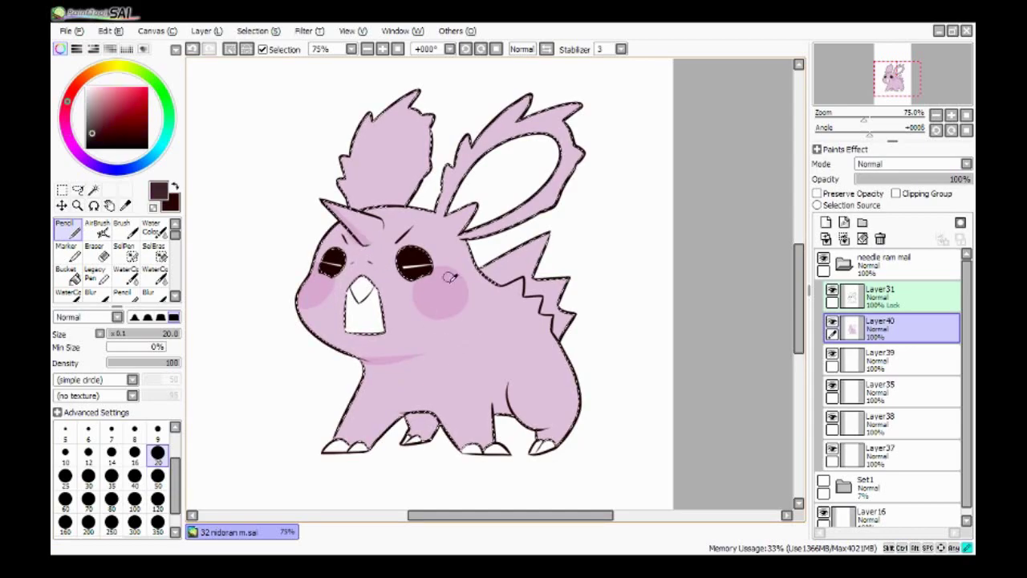
drag(406, 431, 417, 421)
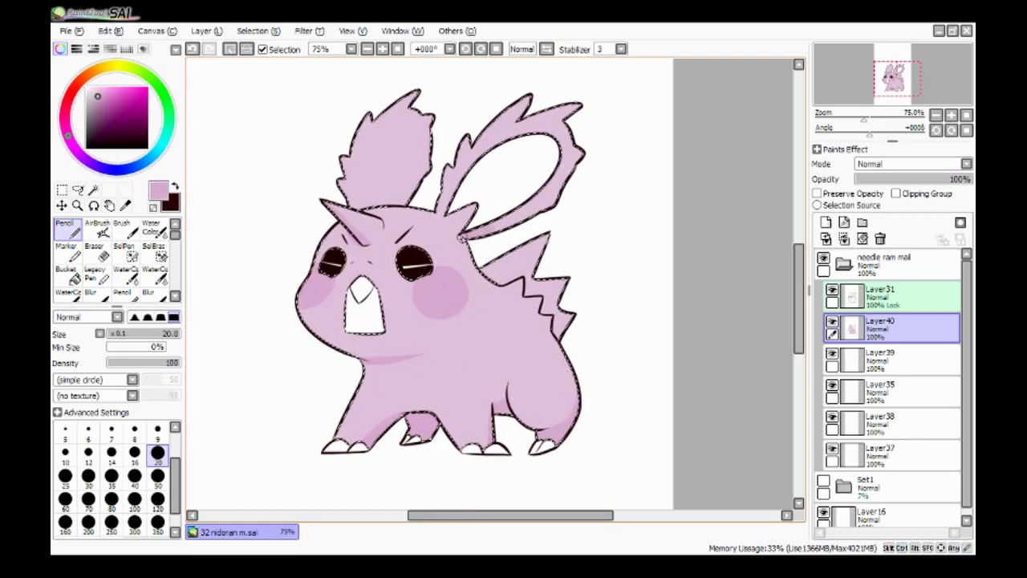
Shade the ears and back spikes with darker pink on Layer40, limiting the selection to the left ear and spikes, and clear it.
mouse_move(474, 193)
mouse_down()
mouse_move(562, 120)
mouse_move(562, 192)
mouse_up()
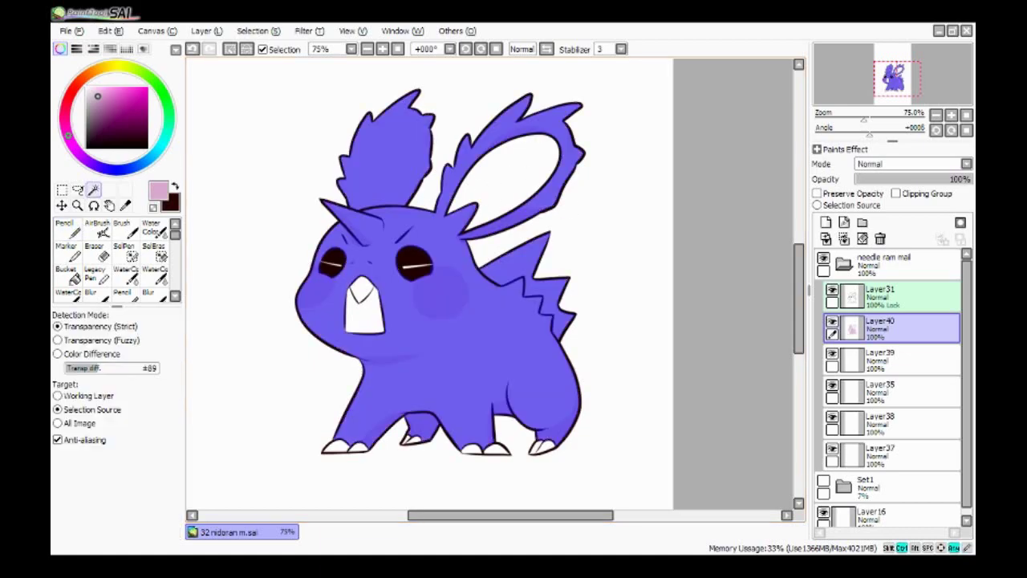
key(ctrl+z)
key(bracketright)
key(bracketright)
key(bracketright)
key(bracketright)
key(bracketright)
key(bracketleft)
key(bracketleft)
key(bracketleft)
key(bracketleft)
key(bracketleft)
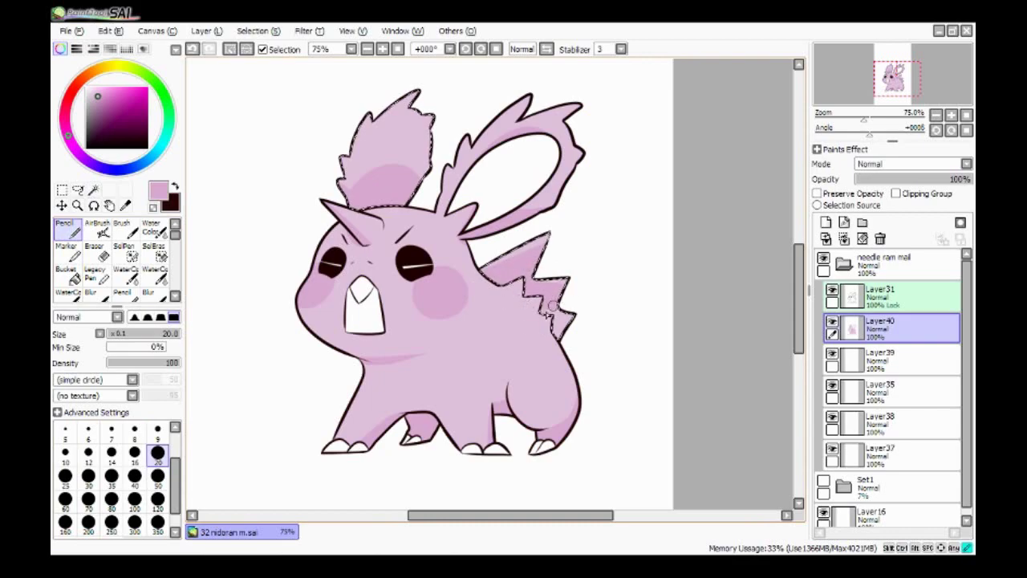
key(ctrl+d)
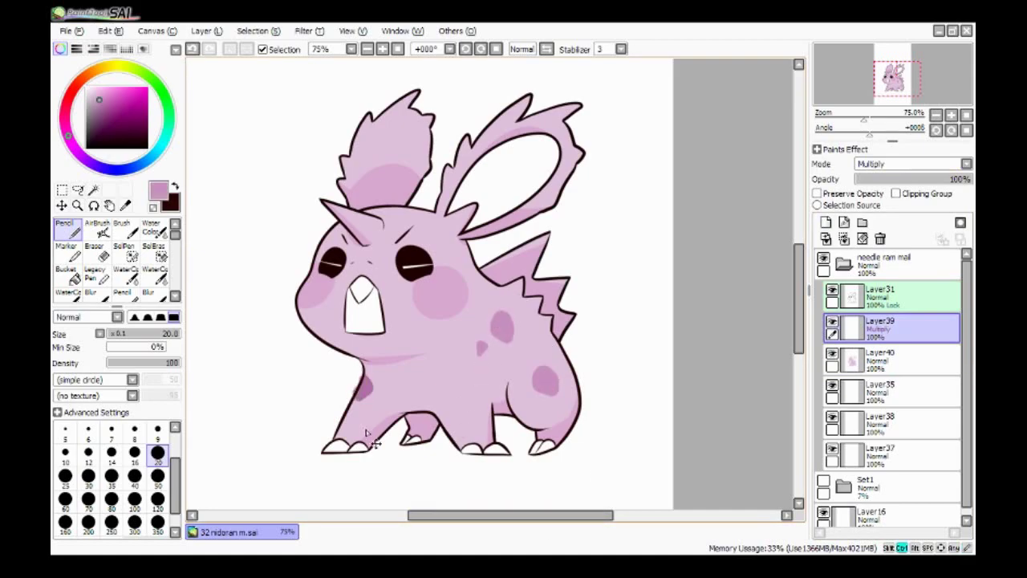
Clip the body spots on the Multiply layer Layer39 to the body color on Layer40 and raise the pencil size to 120.
key(ctrl+alt+g)
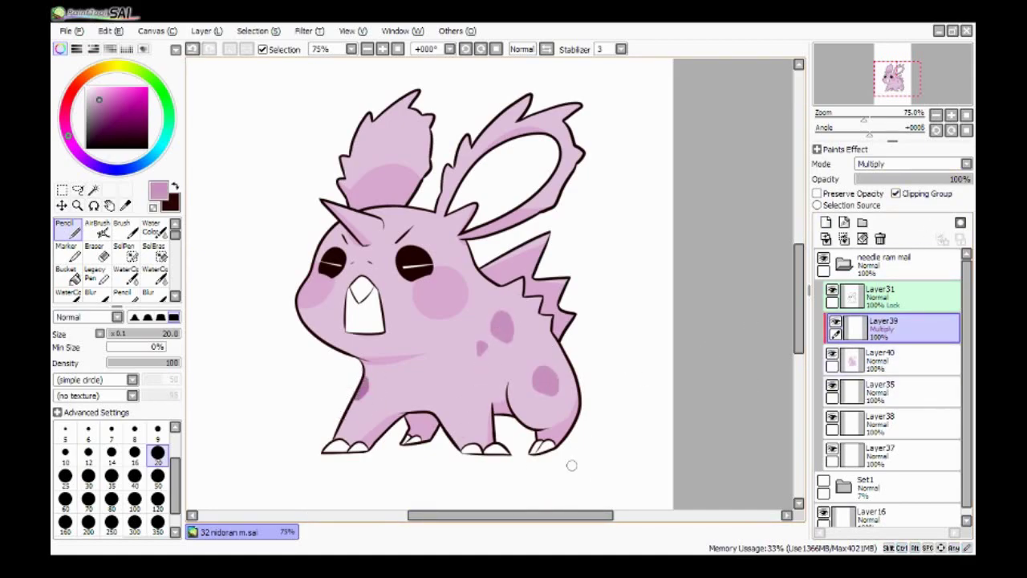
key(bracketright)
key(bracketright)
key(bracketright)
key(bracketright)
key(bracketright)
key(bracketright)
key(bracketright)
key(bracketright)
key(bracketright)
key(bracketright)
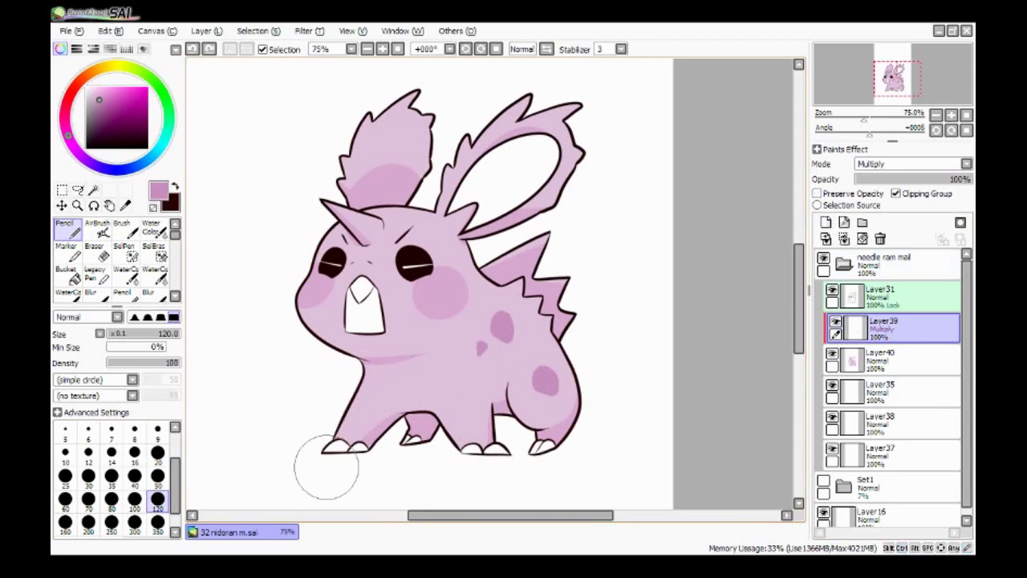
Select the claws and the tooth from the line art and shade them light grey on Layer35 with pencil size 20.
click(891, 391)
key(w)
click(345, 451)
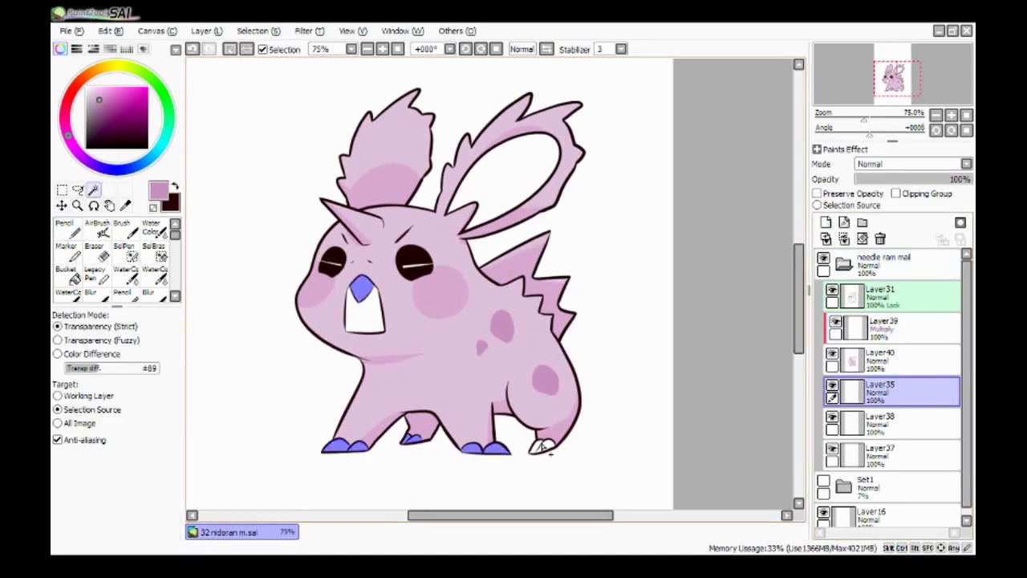
click(550, 455)
key(n)
alt+click(534, 493)
scroll(332, 361, up, 1)
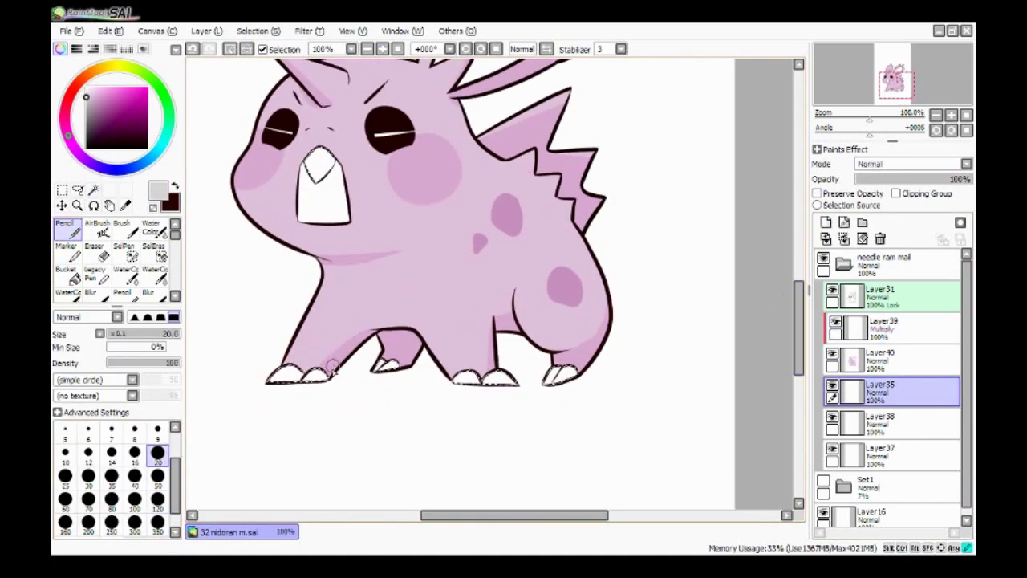
scroll(514, 431, up, 1)
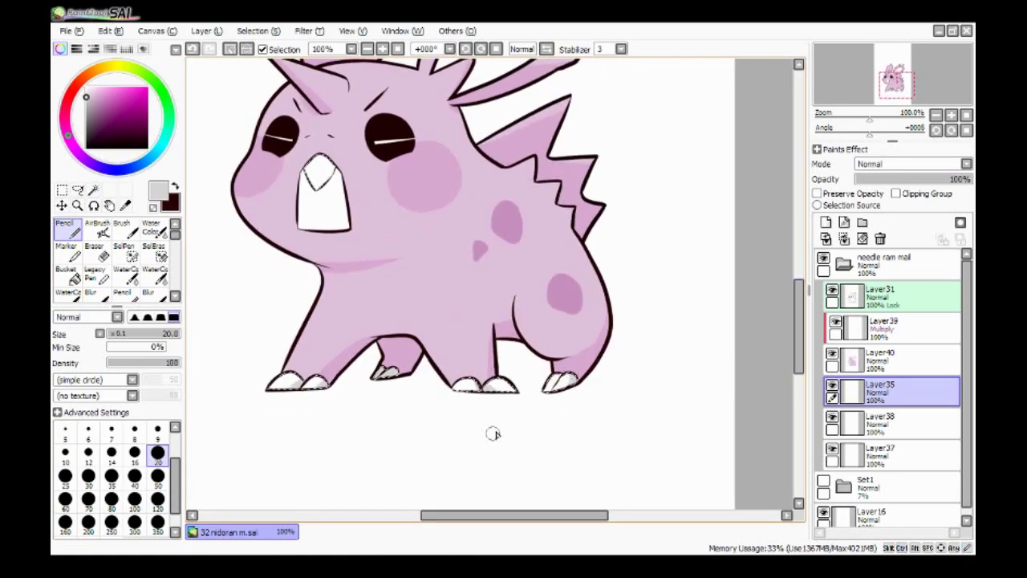
scroll(252, 339, up, 2)
scroll(252, 340, down, 1)
Select the mouth interior, paint it brown with a pink tongue on Layer38, and clear the selection.
click(890, 423)
click(94, 189)
key(n)
drag(361, 285, 413, 423)
alt+click(412, 423)
mouse_move(353, 291)
mouse_down()
mouse_move(377, 305)
mouse_move(365, 302)
mouse_up()
key(ctrl+d)
Select the inner right ear, fill it with teal on Layer37, shade its base darker with pencil size 40, and deselect.
click(891, 455)
click(94, 189)
click(511, 149)
key(n)
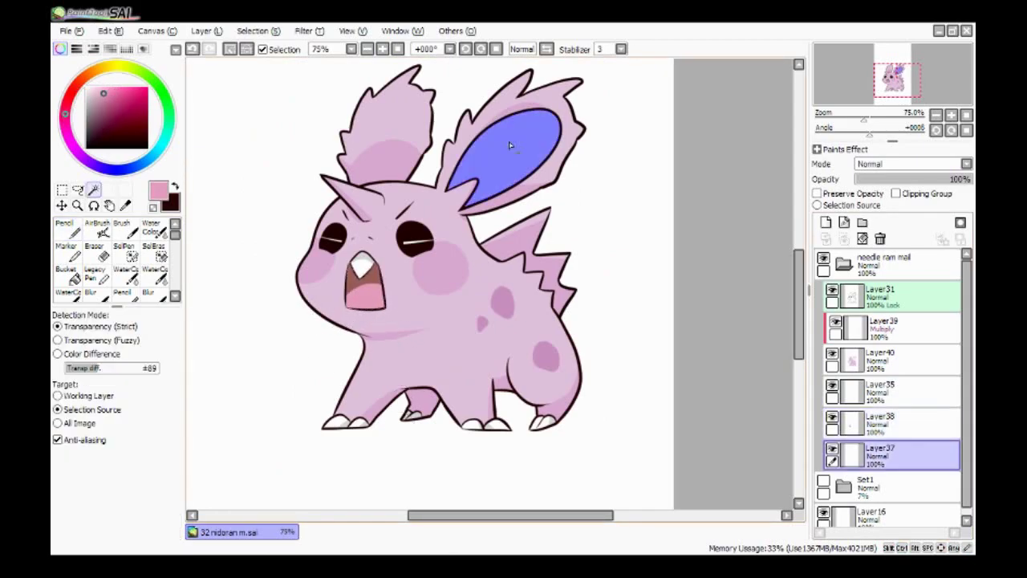
click(165, 137)
click(107, 113)
click(157, 499)
mouse_move(490, 140)
mouse_down()
mouse_move(530, 161)
mouse_move(457, 193)
mouse_move(537, 115)
mouse_up()
click(103, 118)
click(134, 476)
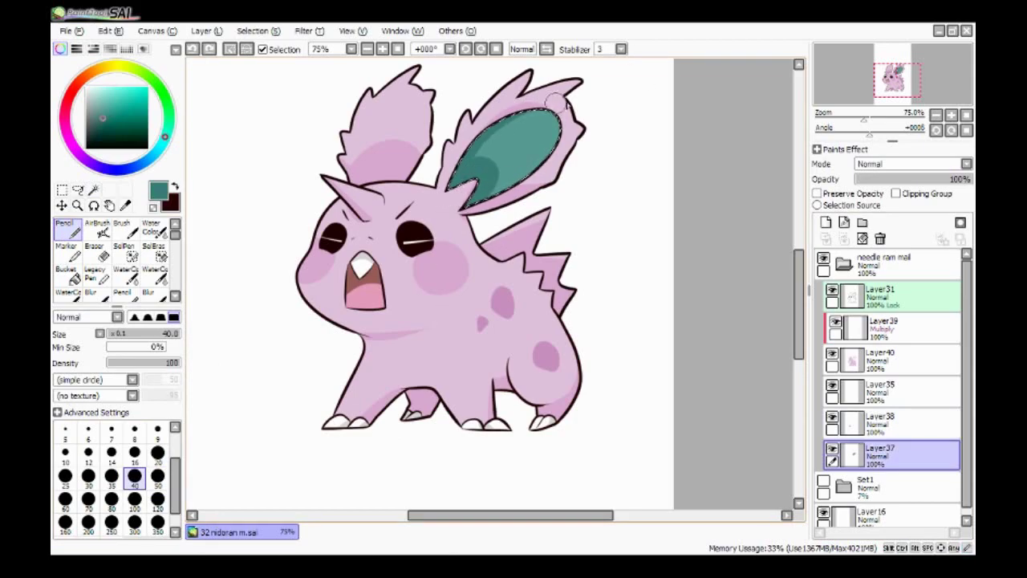
scroll(497, 241, up, 2)
key(ctrl+d)
Add a new Screen layer beneath the line art and paint highlights in the sampled pale pink with pencil size 9.
key(ctrl+shift+n)
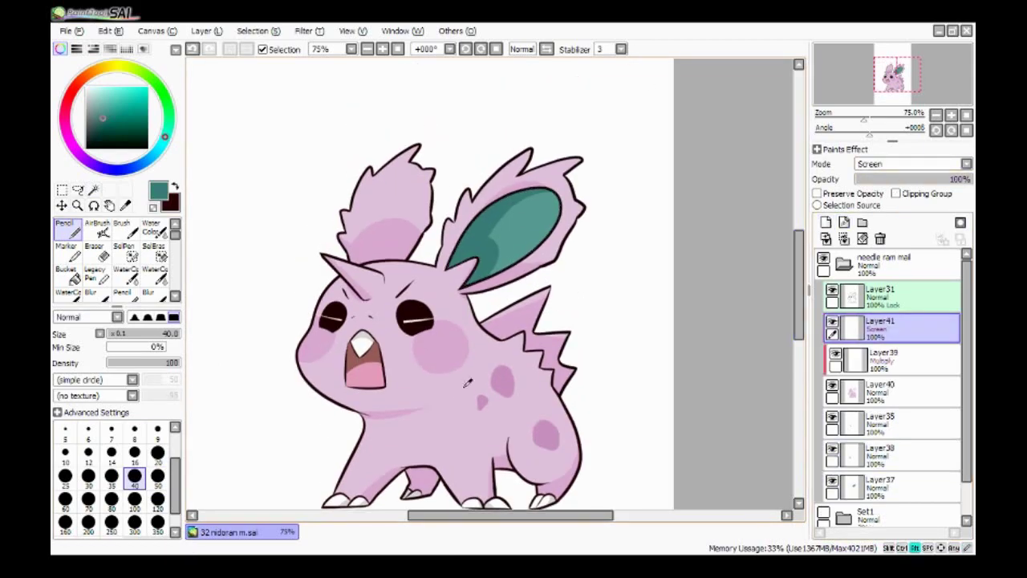
alt+click(470, 379)
key(bracketleft)
key(bracketleft)
key(bracketleft)
key(bracketleft)
key(bracketleft)
key(bracketleft)
key(bracketleft)
key(bracketleft)
key(bracketleft)
Compare the drawing with and without the last change and inspect the whole figure in the mirrored view.
key(ctrl+y)
key(ctrl+z)
key(ctrl+y)
key(ctrl+z)
key(ctrl+y)
key(ctrl+z)
key(ctrl+y)
key(ctrl+z)
key(ctrl+y)
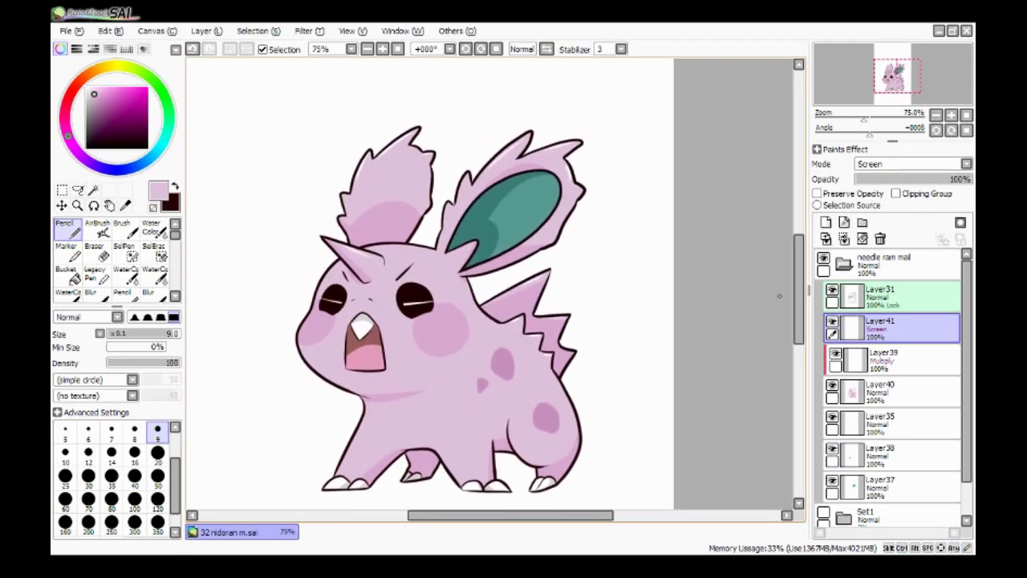
scroll(801, 305, down, 1)
scroll(801, 306, up, 1)
scroll(801, 306, down, 1)
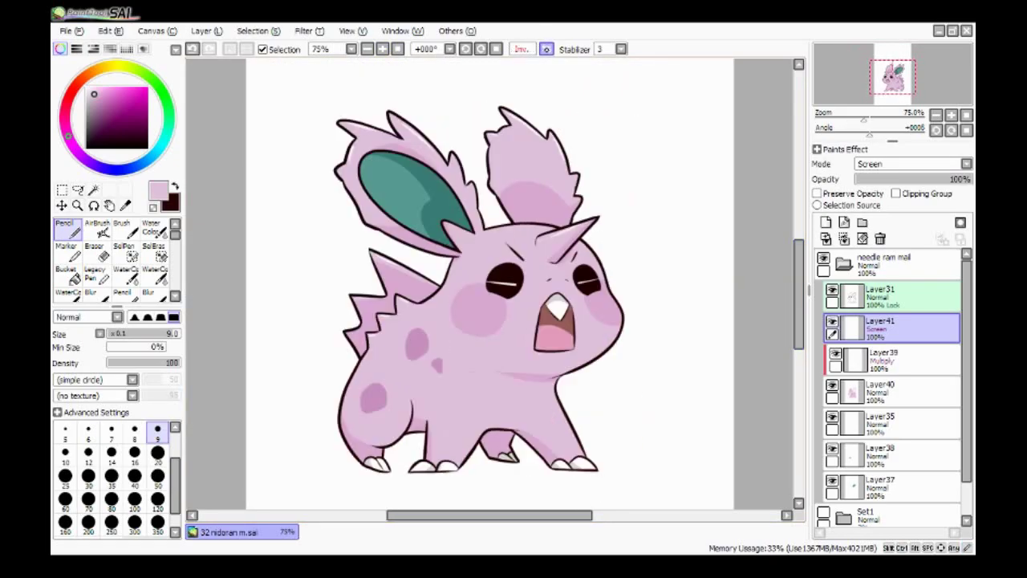